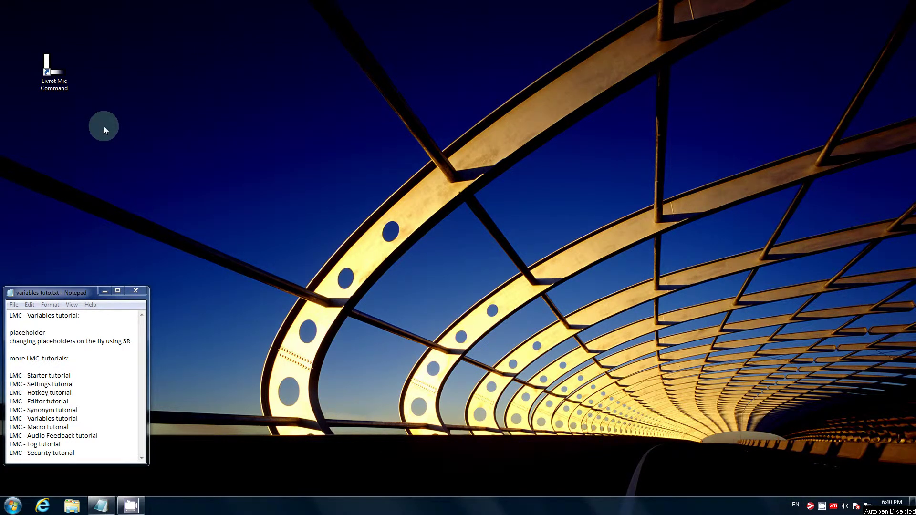
Launch Livrot Mic Command from the desktop and move its window lower, beside the tutorial notes.
left_click(67, 91)
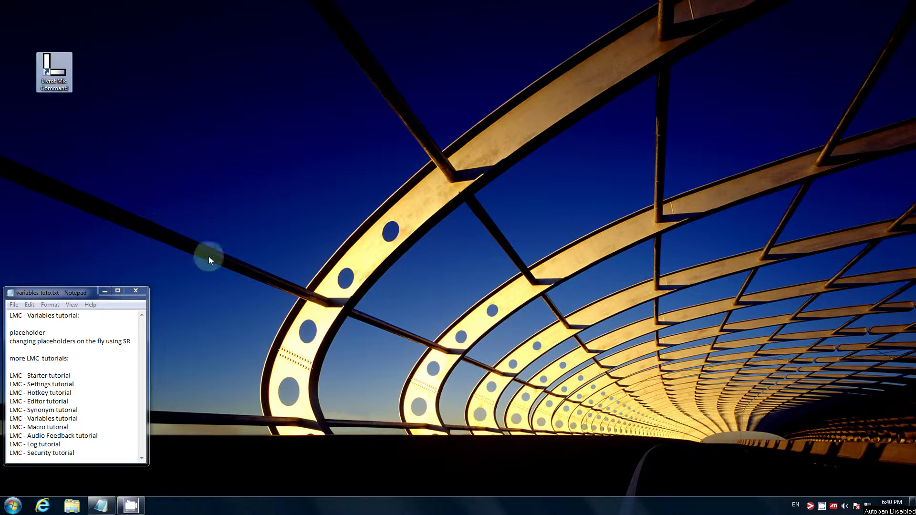
left_click(209, 264)
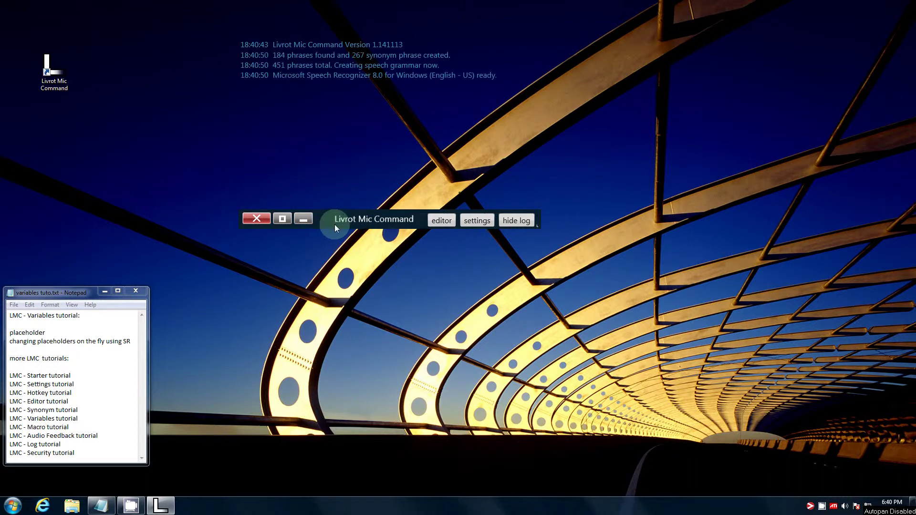
left_click_drag(334, 224, 283, 311)
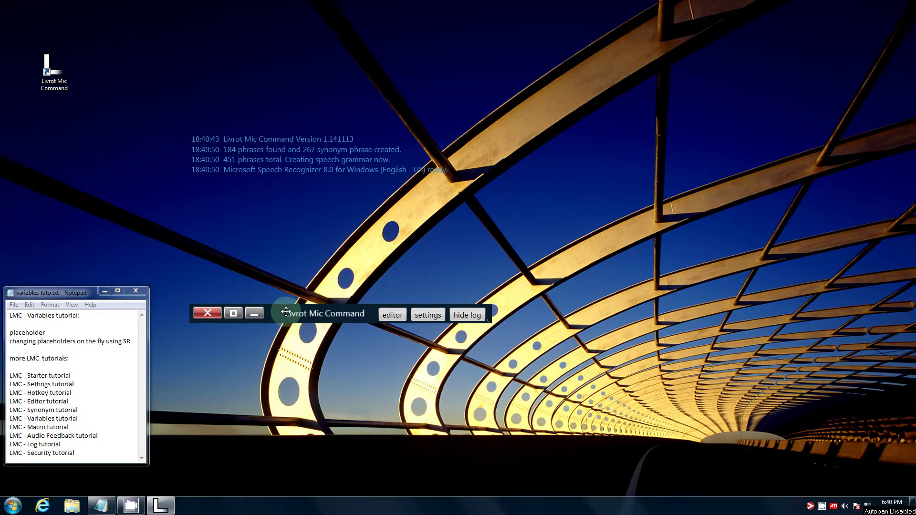
Open the command editor and widen the phrase column so the _awacs and _tower phrases can be read in full.
left_click(399, 317)
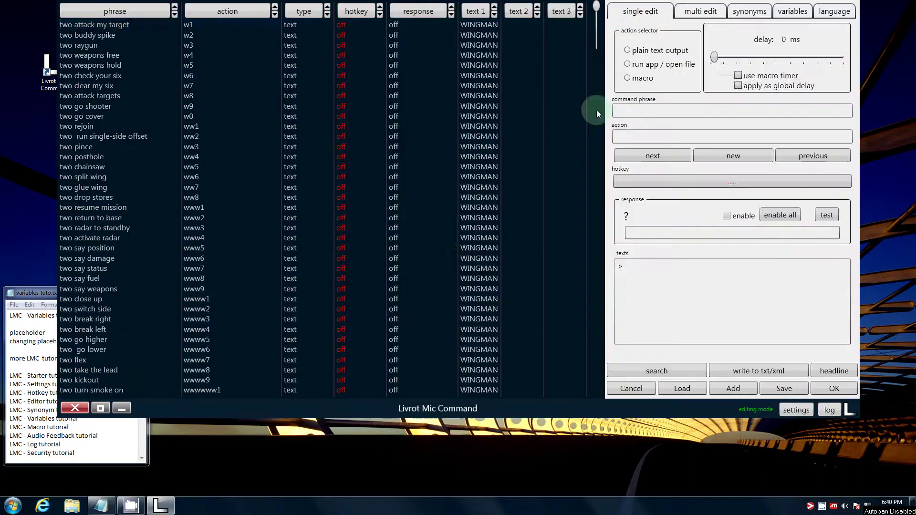
left_click_drag(592, 21, 592, 382)
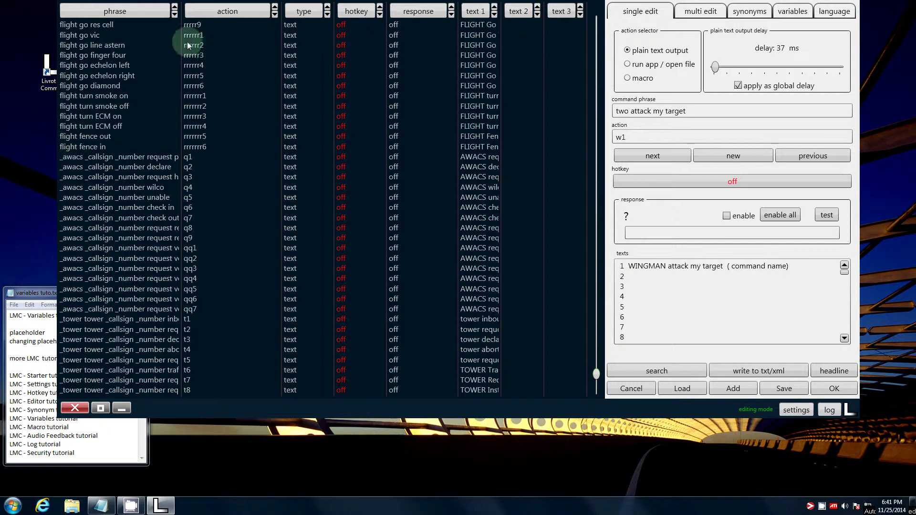
left_click_drag(179, 42, 233, 95)
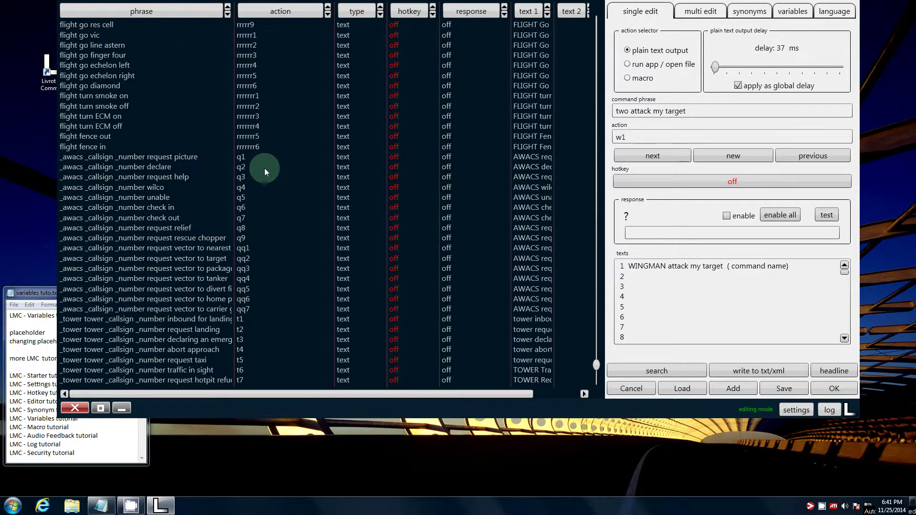
In the variables placeholder list, set _awacs to Magic, _callsign to Snake and _number to Two.
left_click(799, 12)
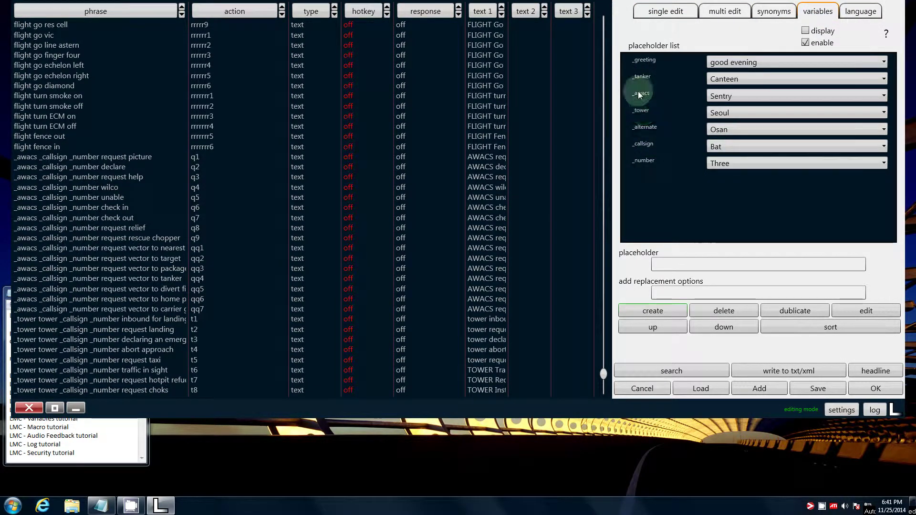
left_click(732, 97)
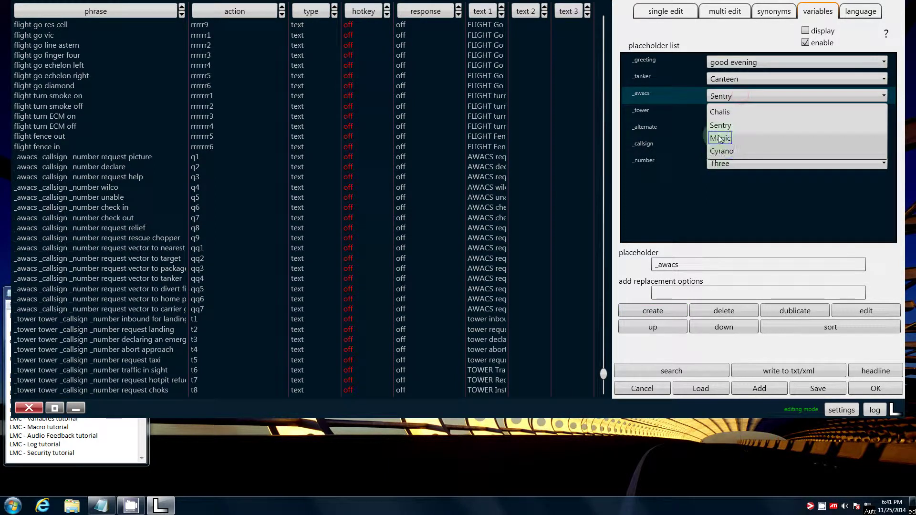
left_click(720, 138)
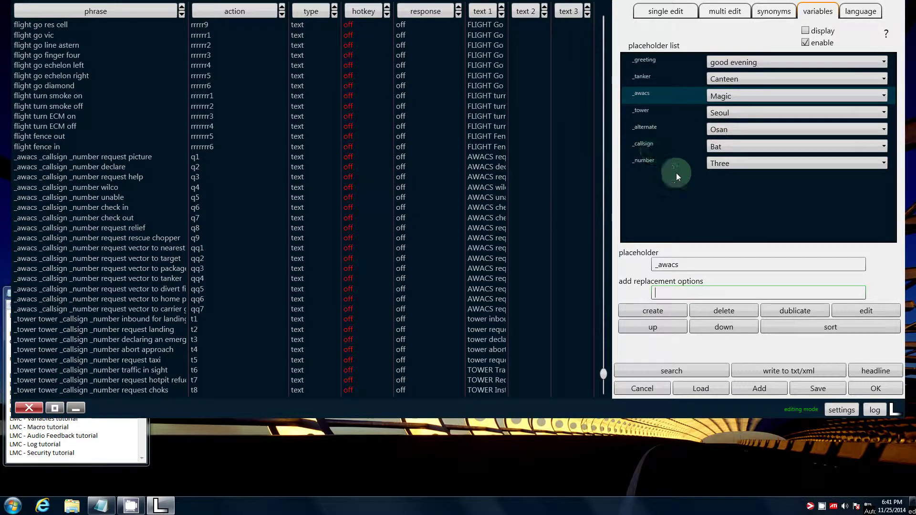
left_click(717, 147)
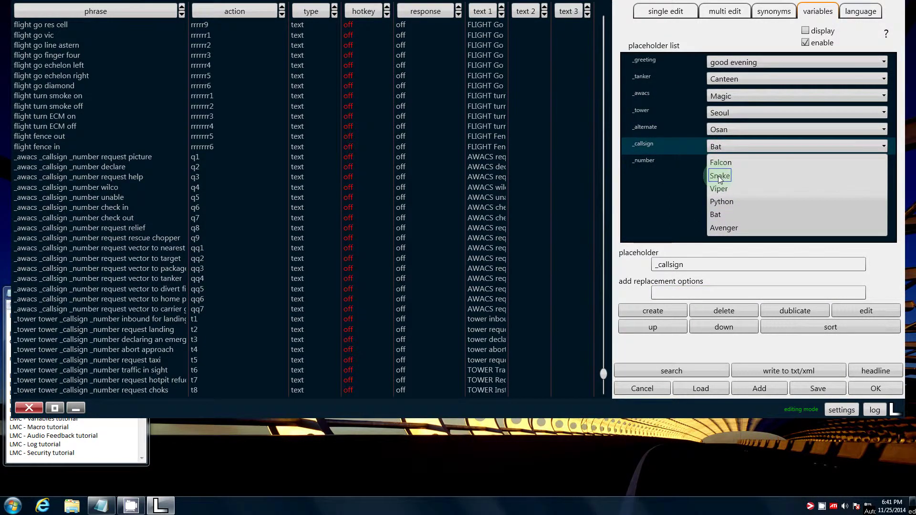
left_click(718, 176)
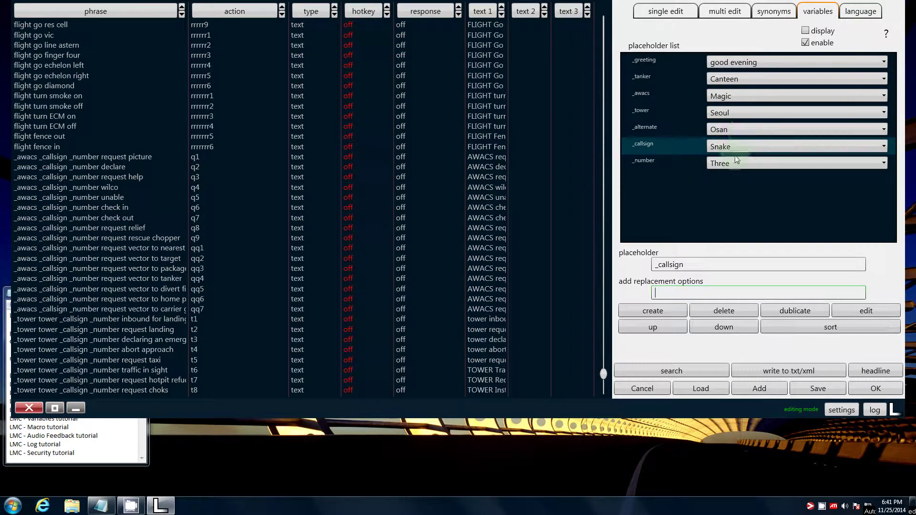
left_click(734, 163)
left_click(715, 192)
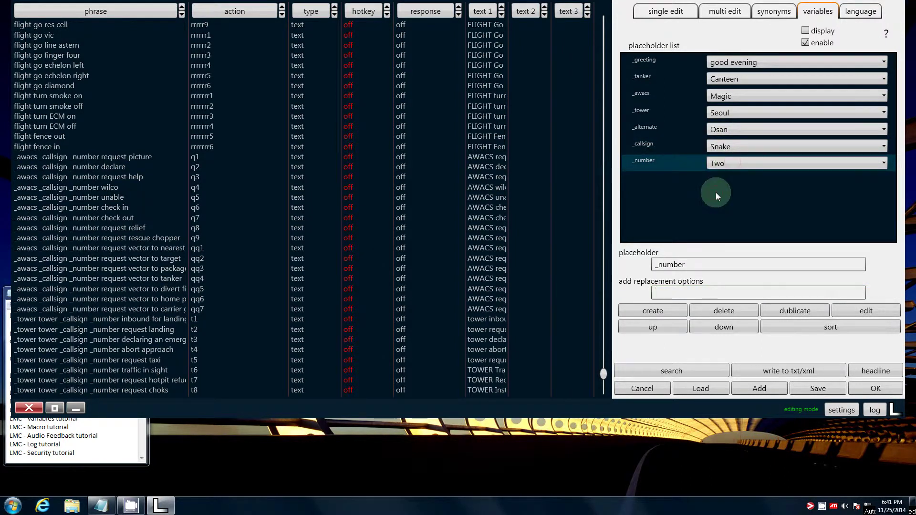
Display placeholder values in the phrase list and set _awacs to Chalis, _callsign to Python and _number to Four.
left_click(805, 31)
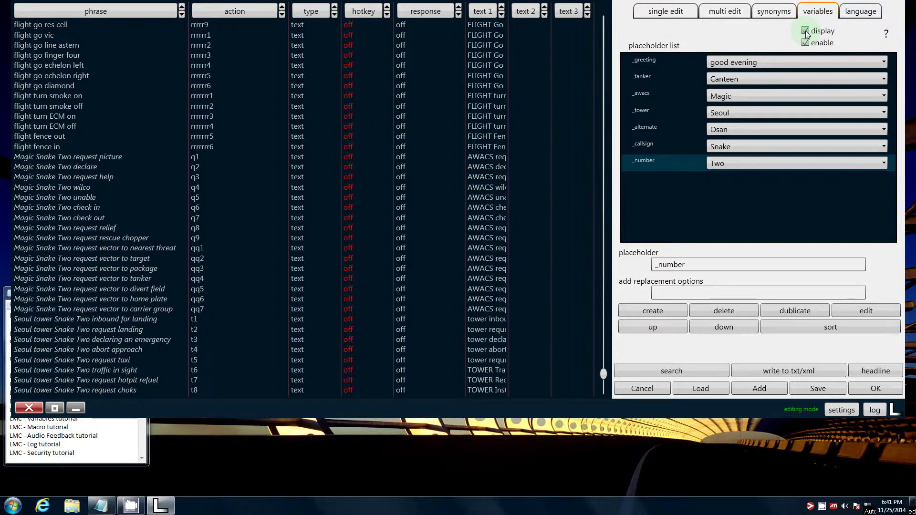
left_click(767, 96)
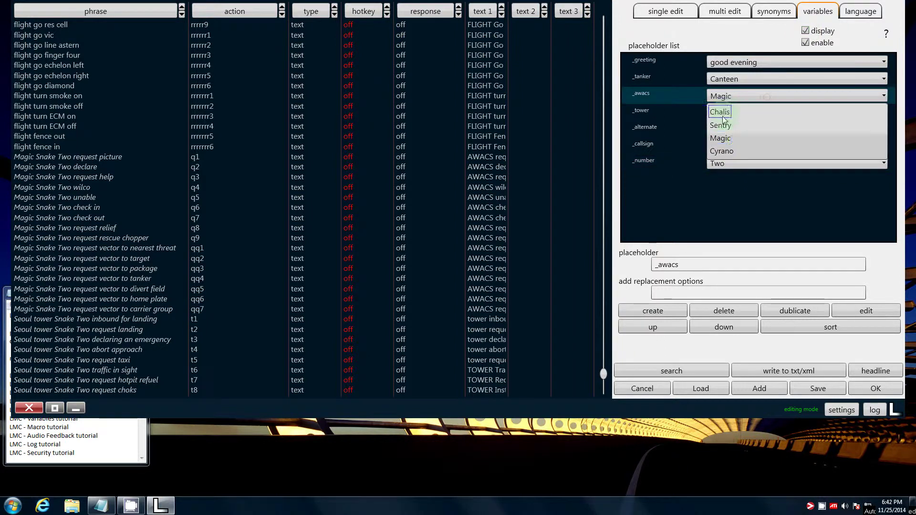
left_click(722, 113)
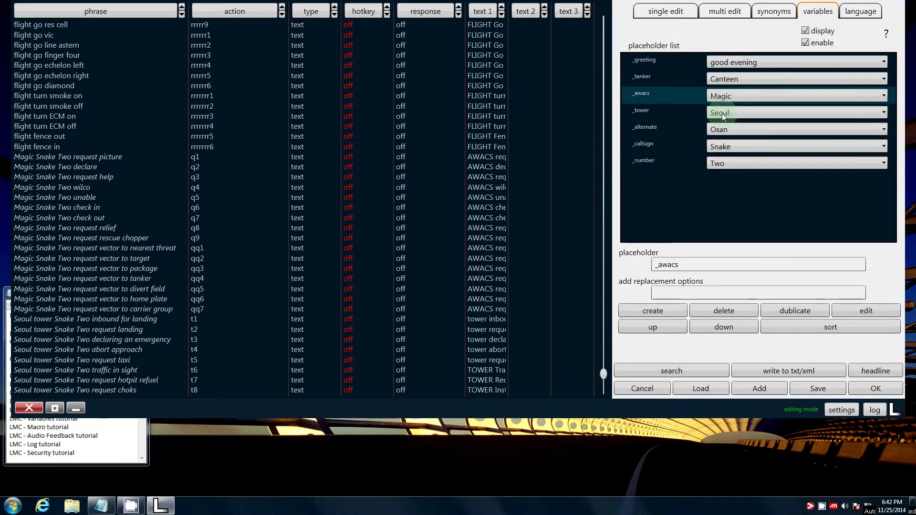
left_click(728, 145)
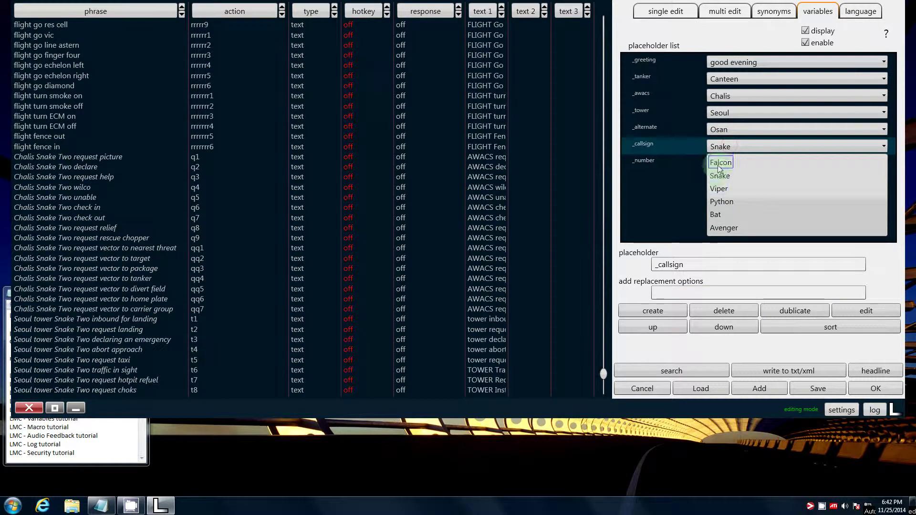
left_click(722, 201)
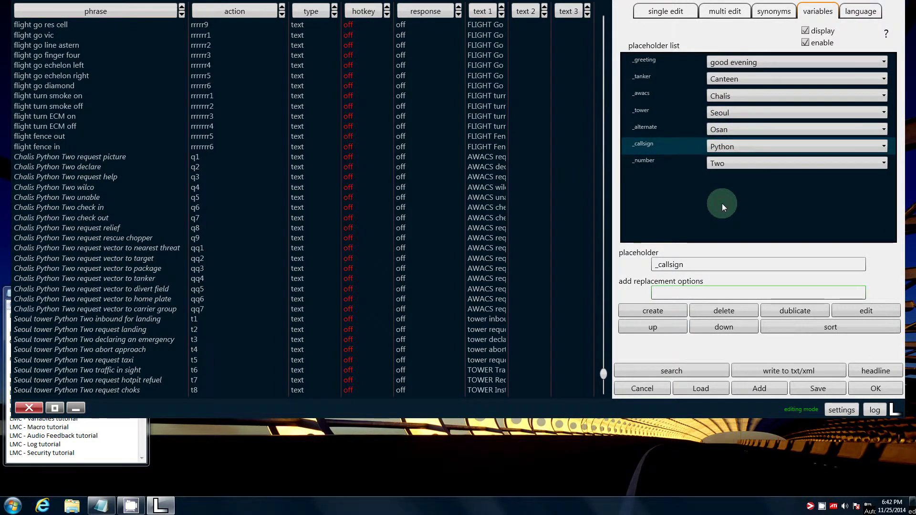
left_click(723, 162)
left_click(716, 214)
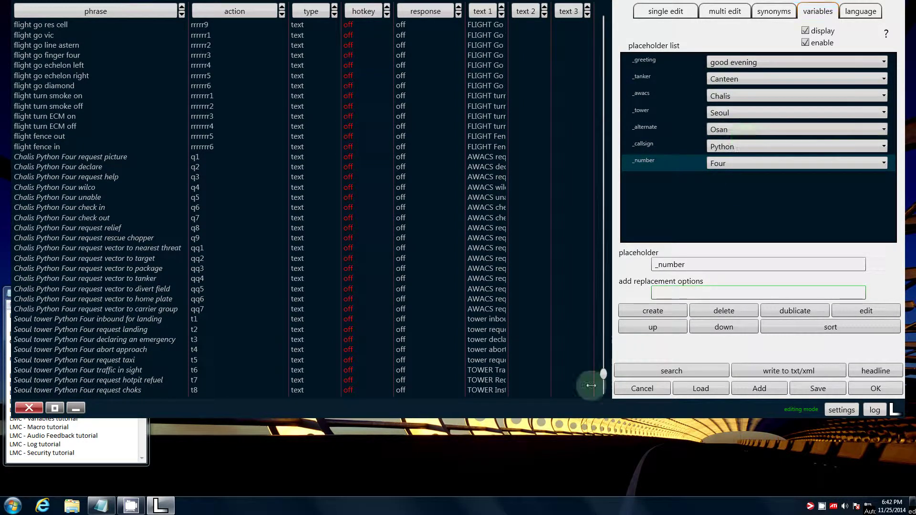
Reposition the editor window, make it taller, and turn off the display of placeholder values.
left_click_drag(568, 407, 557, 410)
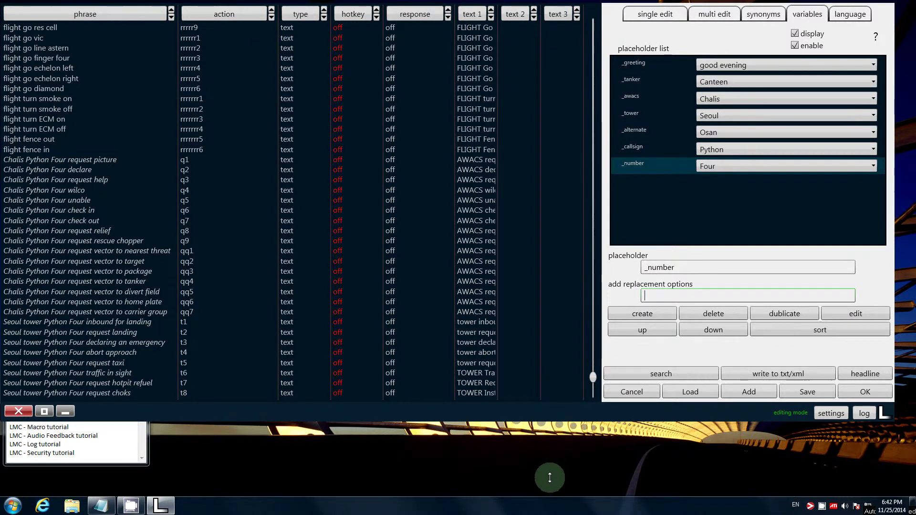
left_click_drag(548, 473, 568, 422)
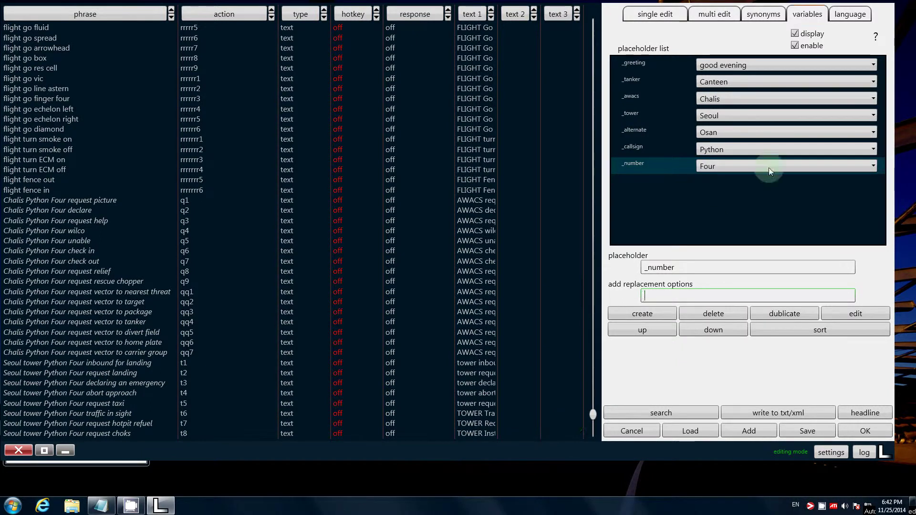
left_click(795, 34)
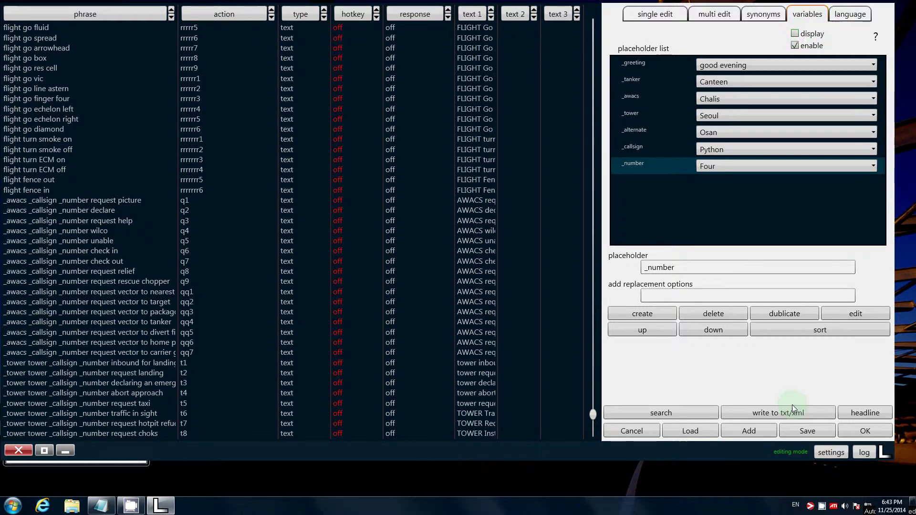
Examine the phrases for entering and exiting placeholder configuration mode in the speech recognizer settings.
left_click(834, 452)
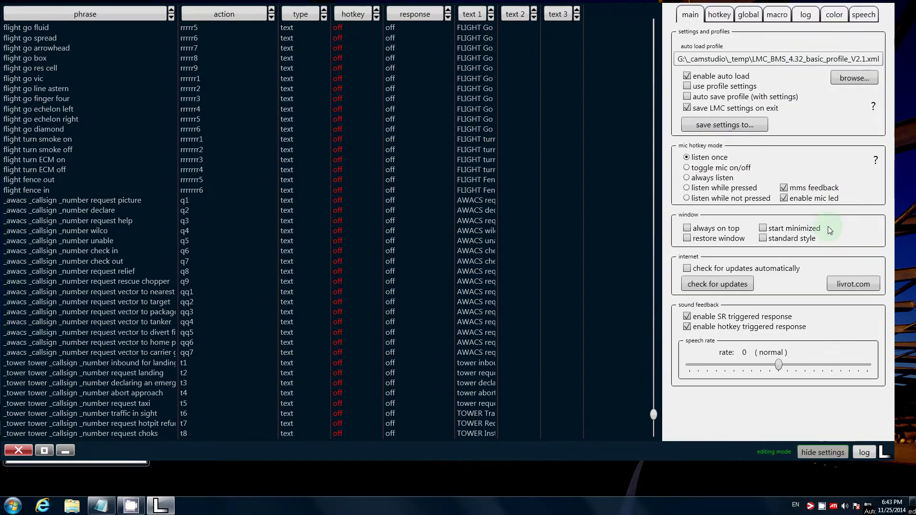
left_click(865, 17)
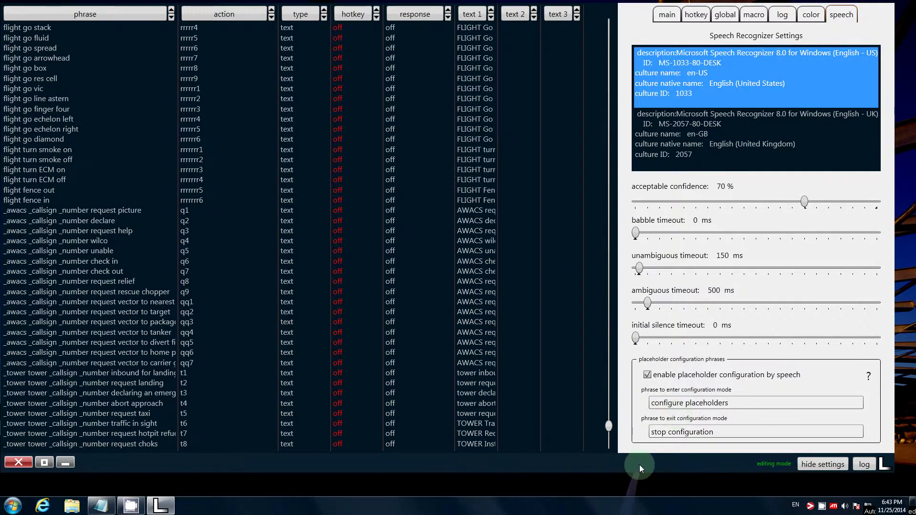
left_click_drag(640, 465, 639, 483)
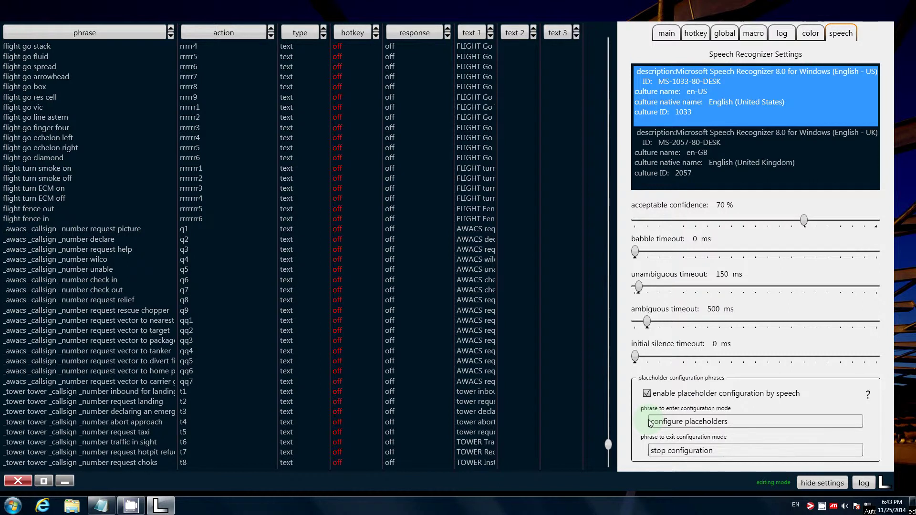
left_click_drag(735, 422, 592, 425)
left_click(749, 420)
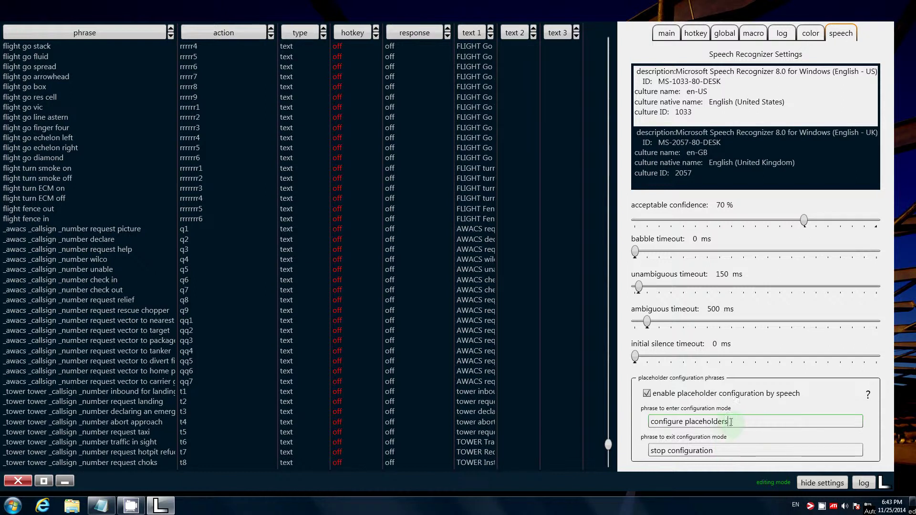
left_click(720, 449)
left_click(737, 424)
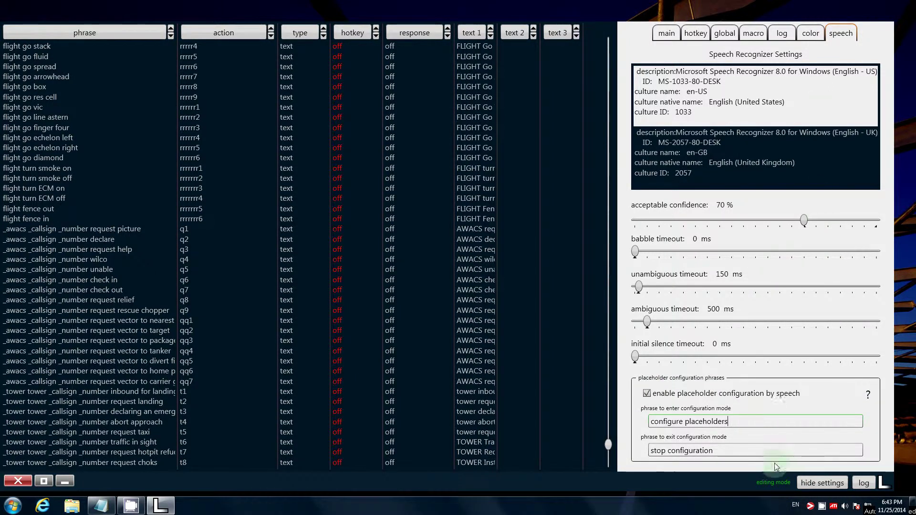
Hide the settings, return to the variables editor and accept the changes to leave editing mode.
left_click(807, 483)
left_click(819, 14)
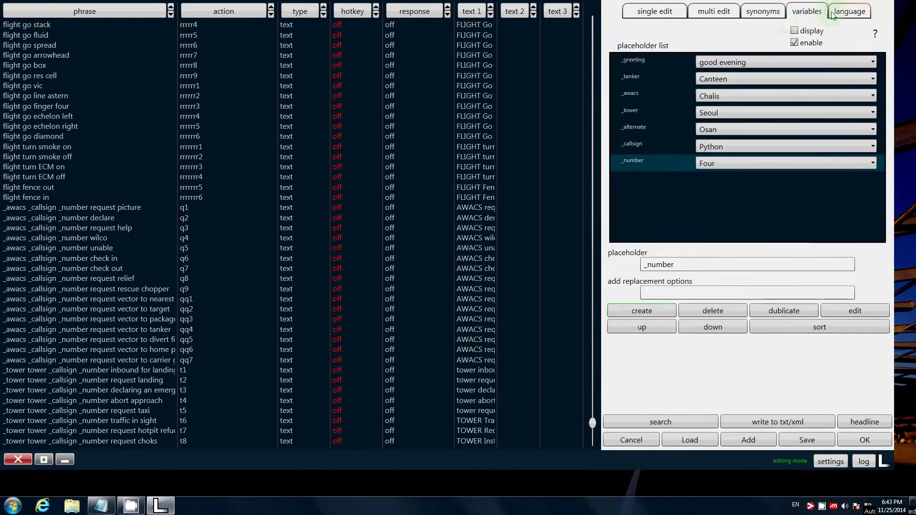
mouse_move(876, 33)
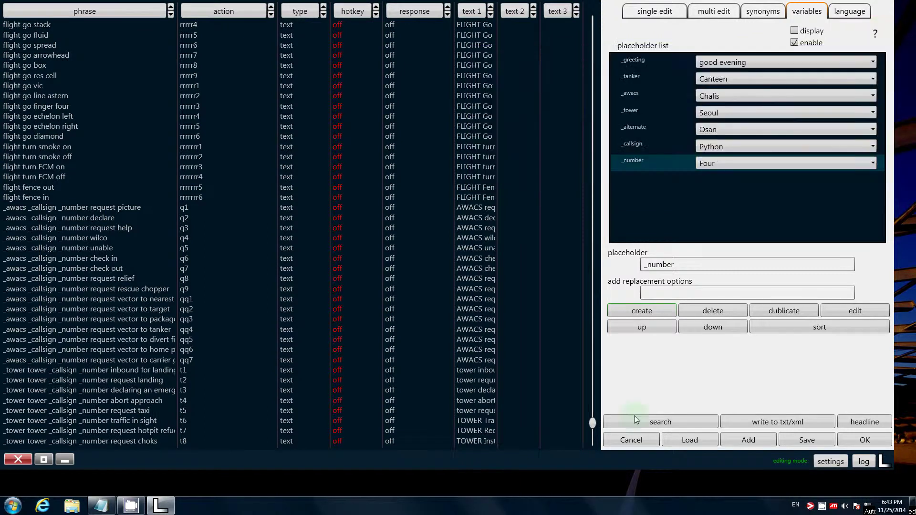
left_click(875, 439)
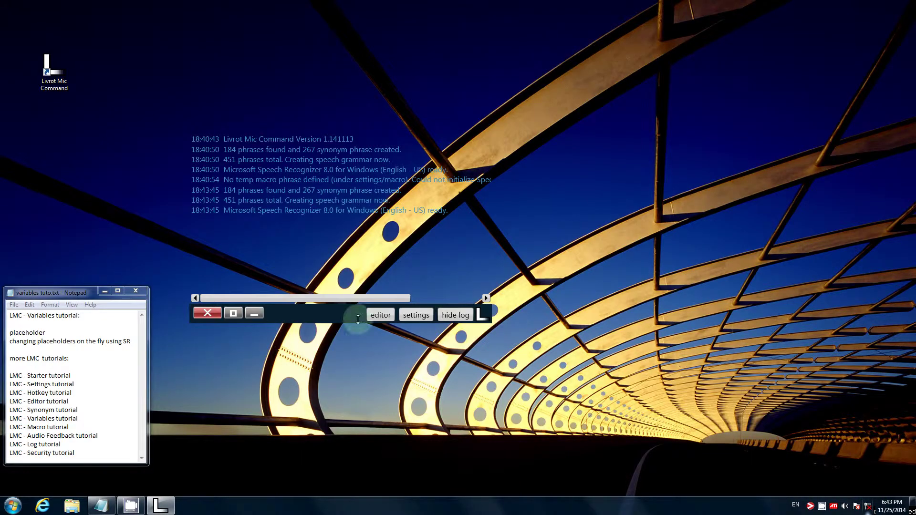
Try to enter placeholder configuration mode by voice using the microphone hotkey, and make the log window taller.
key("F12")
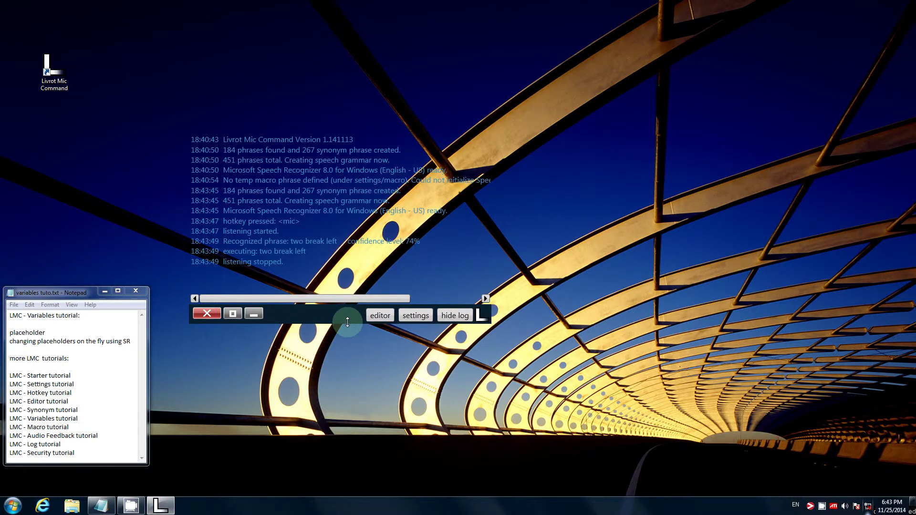
left_click_drag(349, 310, 353, 434)
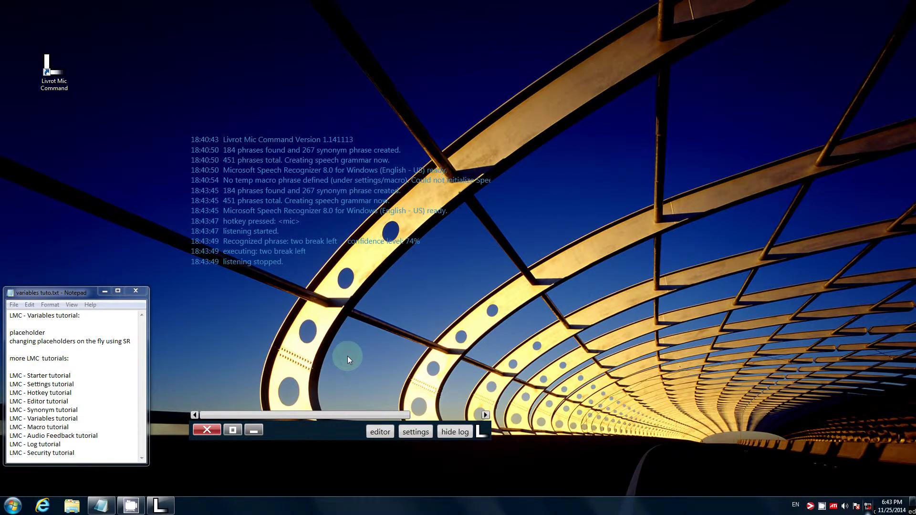
key("F12")
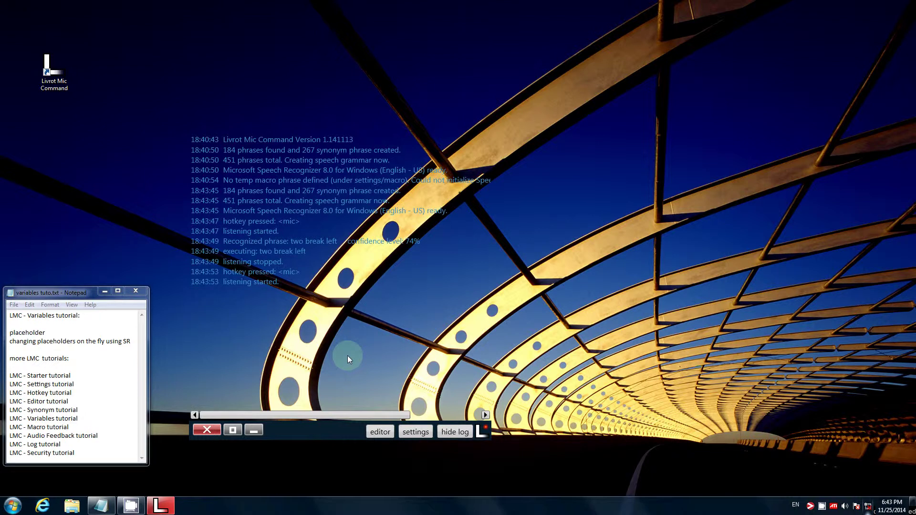
Activate listening to enter placeholder configuration mode by voice, and configure the callsign and awacs variables by speech.
key("Pause")
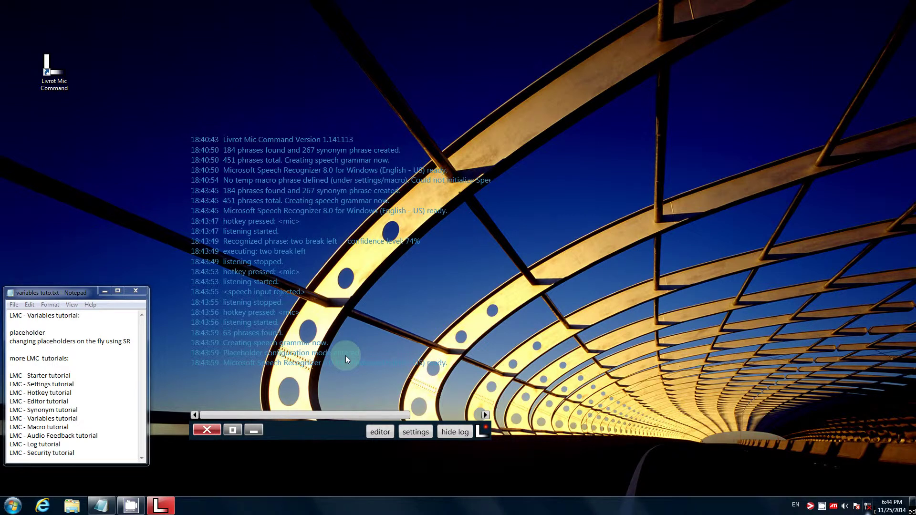
key("Pause")
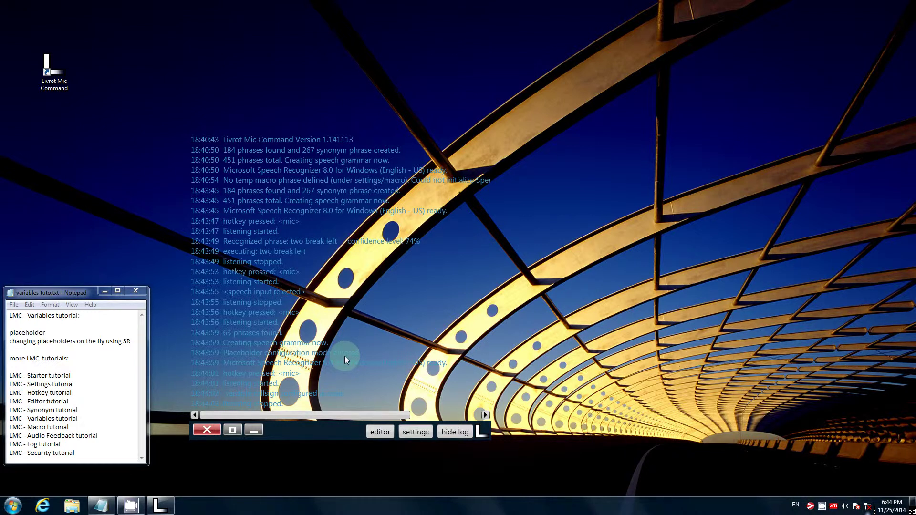
key("Pause")
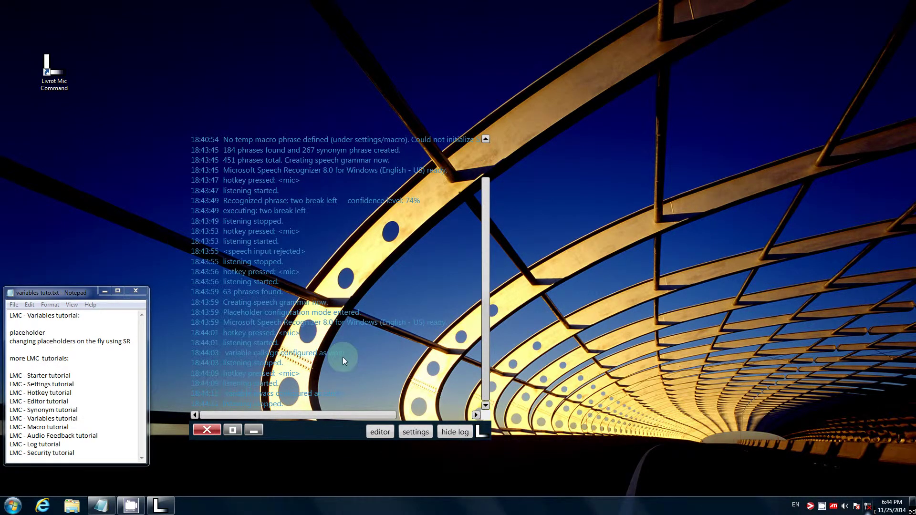
Configure the number variable as Four by speech, and check the placeholder values in the variables editor.
key("Pause")
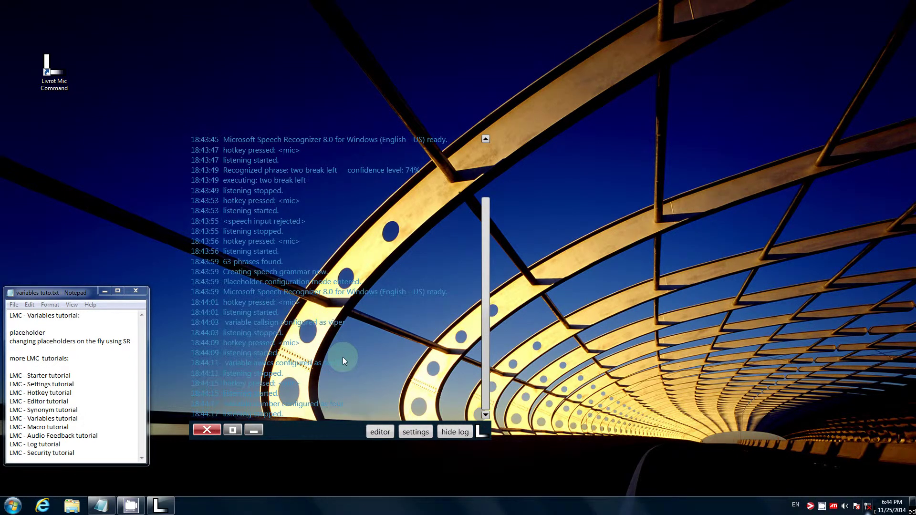
left_click(416, 432)
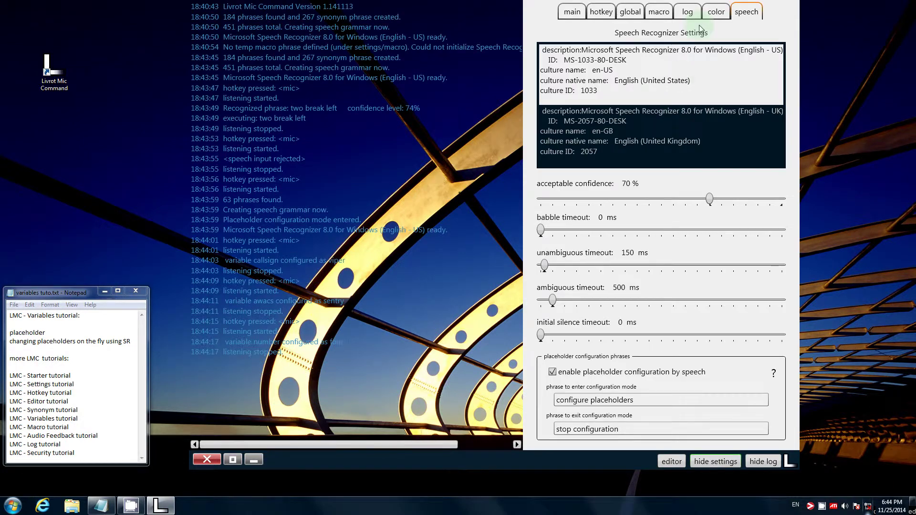
left_click(671, 461)
left_click(817, 11)
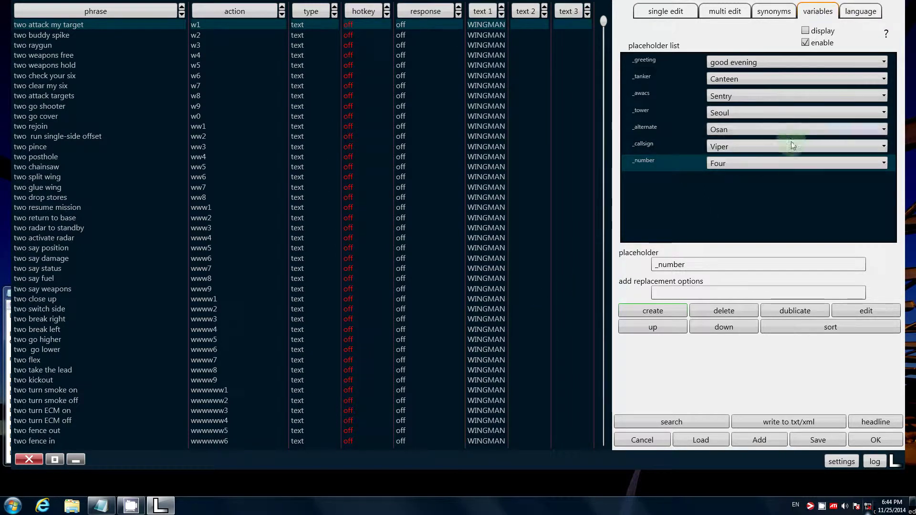
left_click(771, 162)
left_click(760, 215)
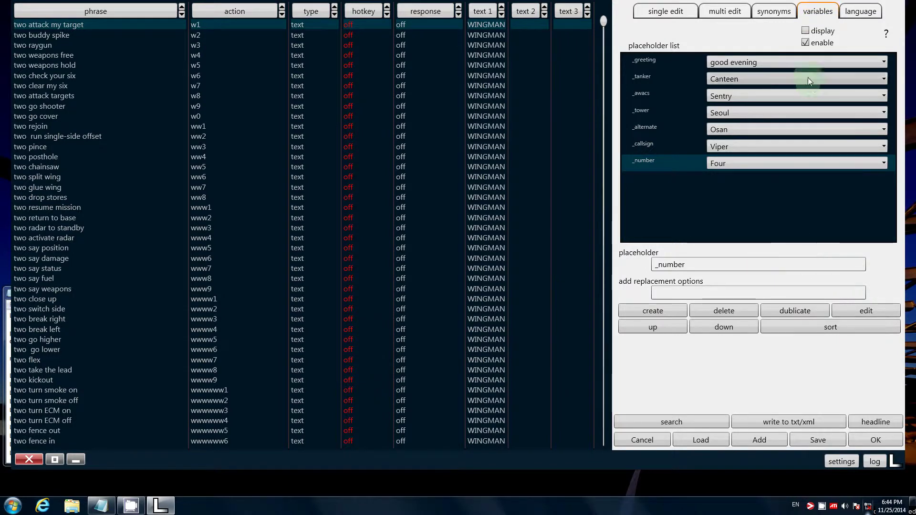
Display the placeholder values in the phrase list and review the AWACS, tower and tanker phrases.
left_click(805, 30)
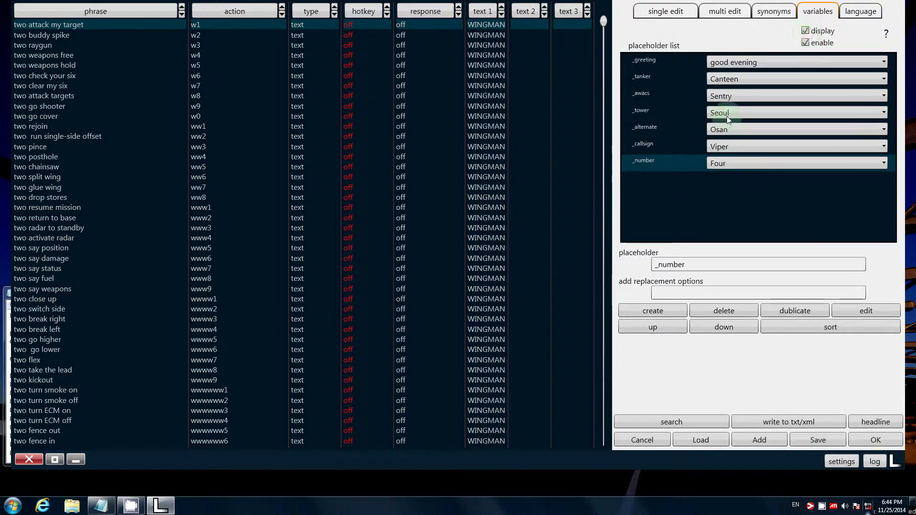
left_click_drag(602, 21, 253, 380)
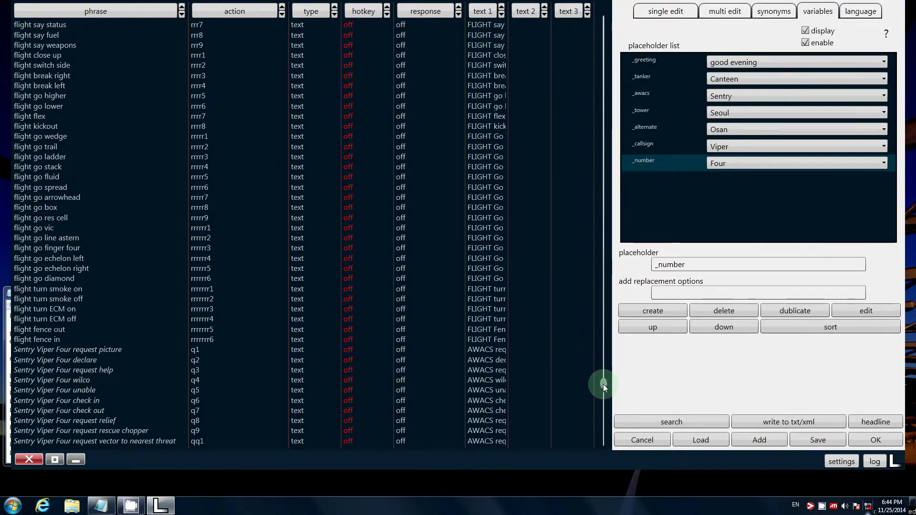
scroll(603, 384, "down", 7)
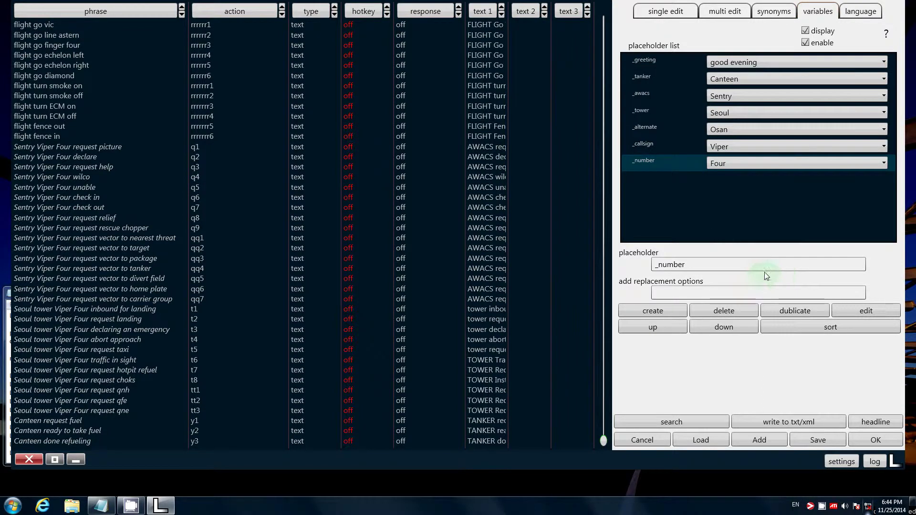
Create the placeholder _tree with the replacement options oak, cherry tree, chilli tree and maple.
left_click(657, 314)
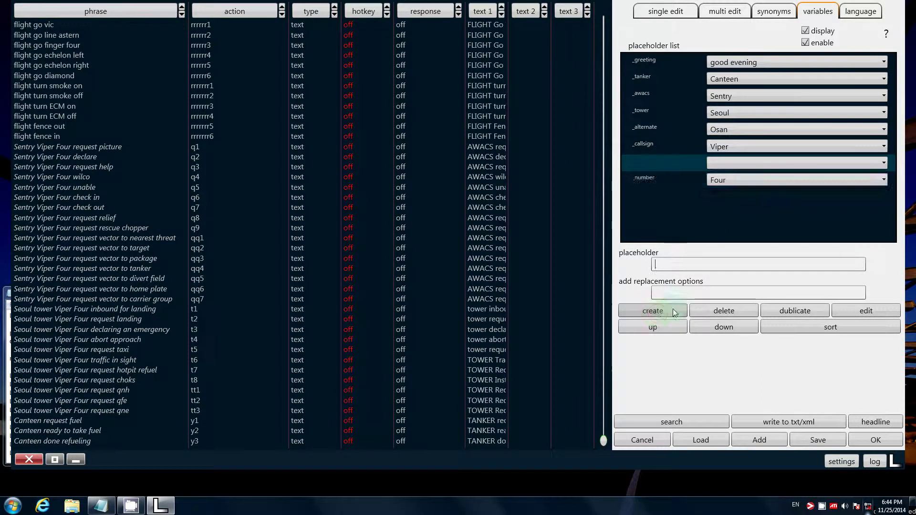
type("_tree")
left_click(700, 290)
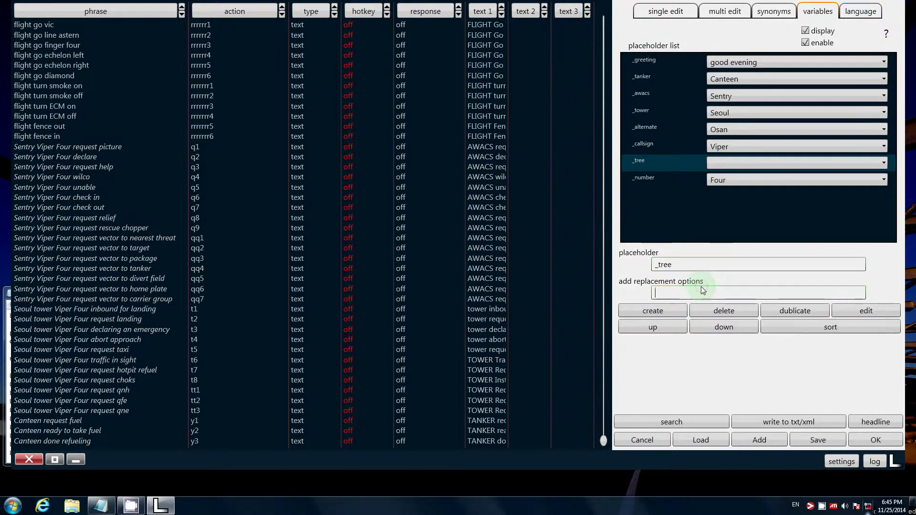
type("oak + cherry tree + chilli tree + maple")
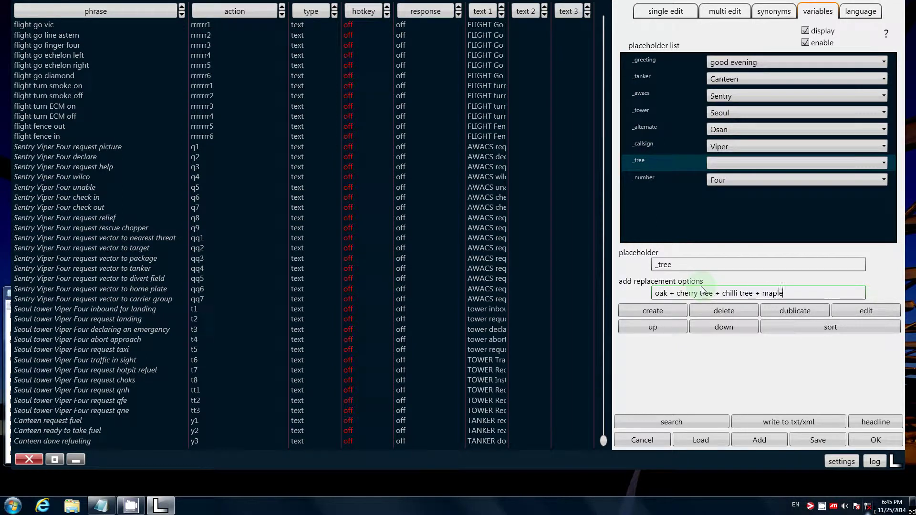
key("Return")
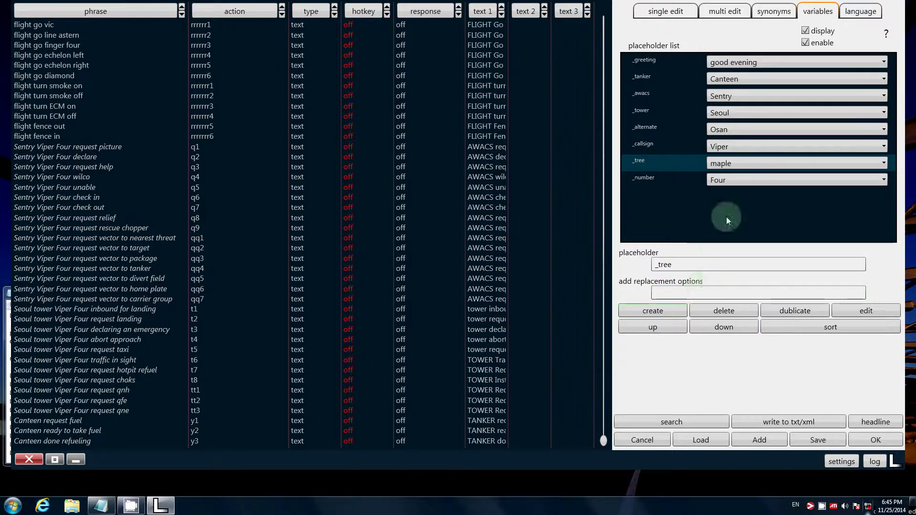
Try the values cherry tree and oak for the _tree placeholder, and set it to chilli tree.
left_click(731, 168)
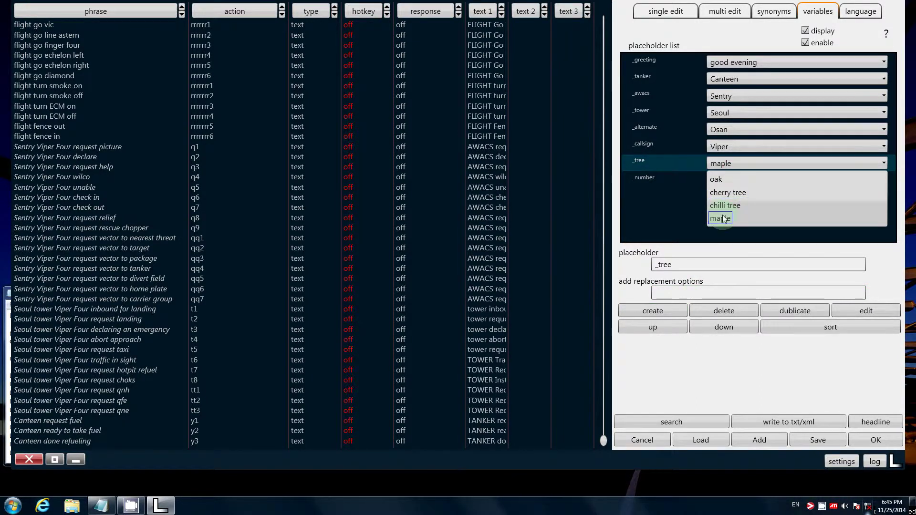
left_click(728, 192)
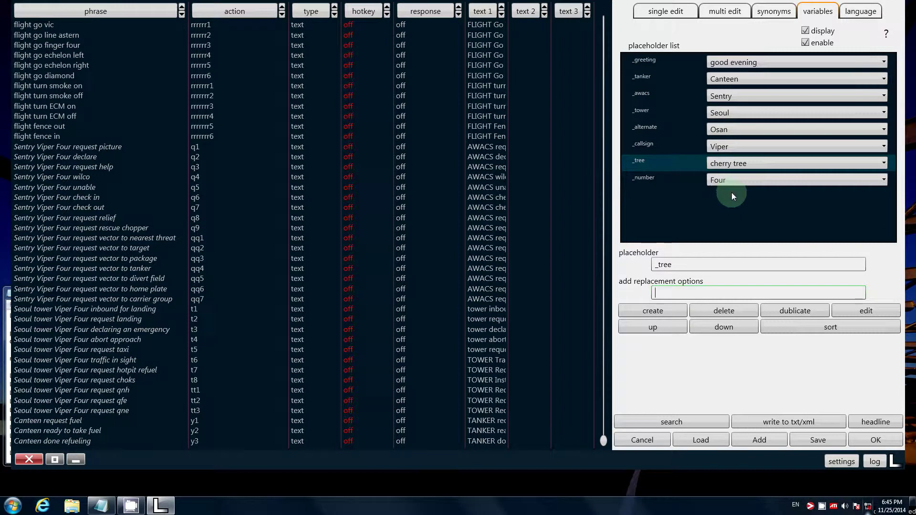
left_click(737, 164)
left_click(711, 180)
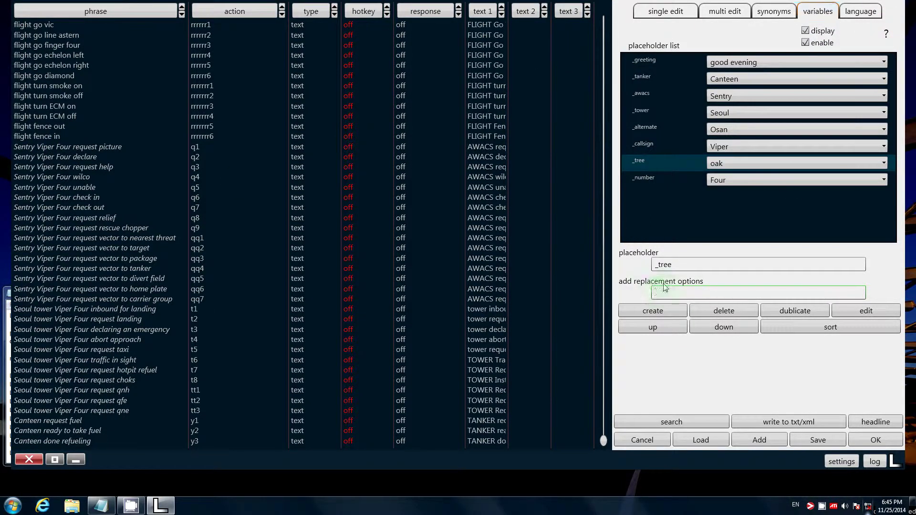
left_click(764, 163)
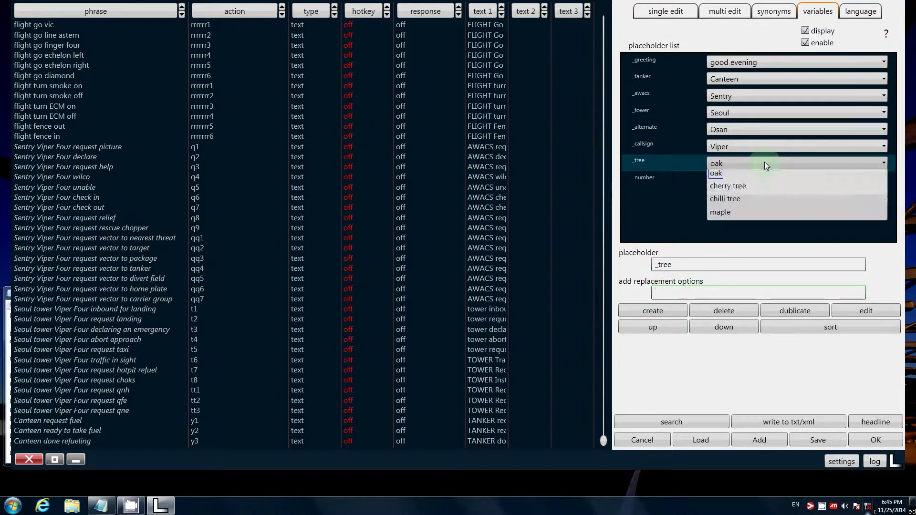
left_click(728, 199)
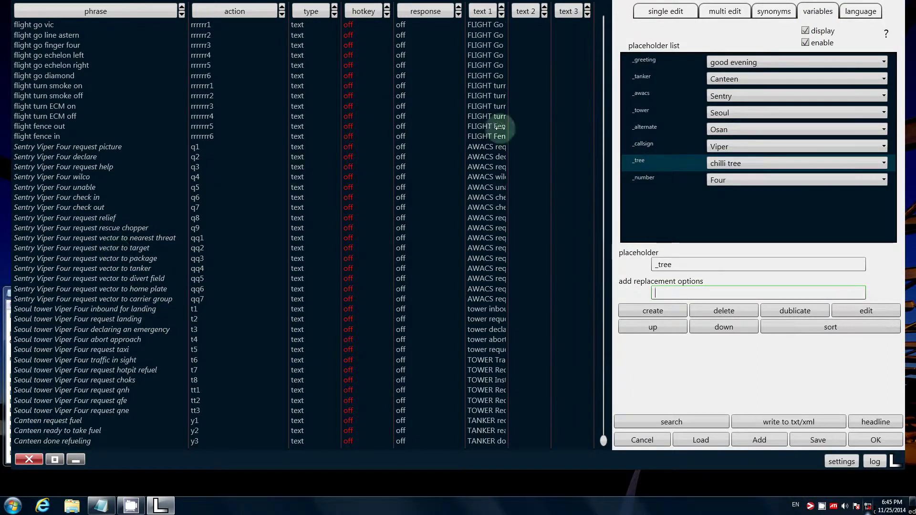
Open the command search options and turn off the display of placeholder values in the variables editor.
left_click(737, 12)
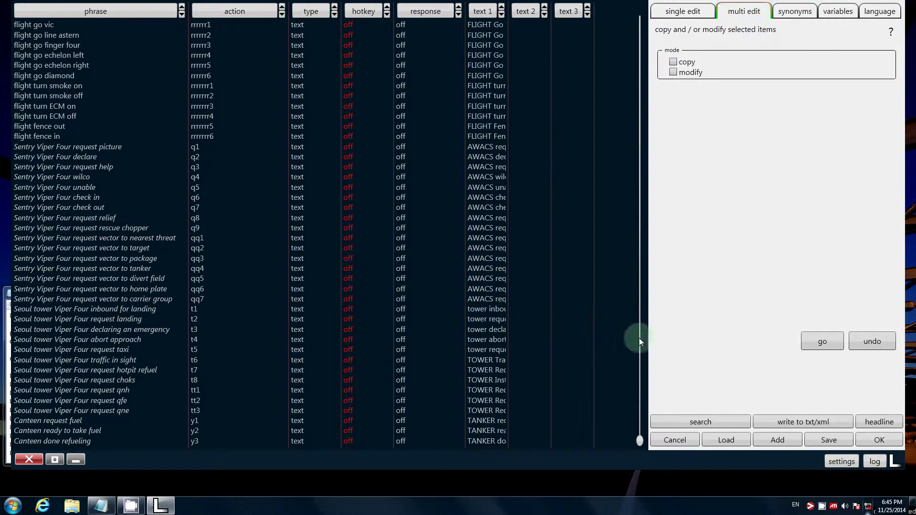
left_click(688, 423)
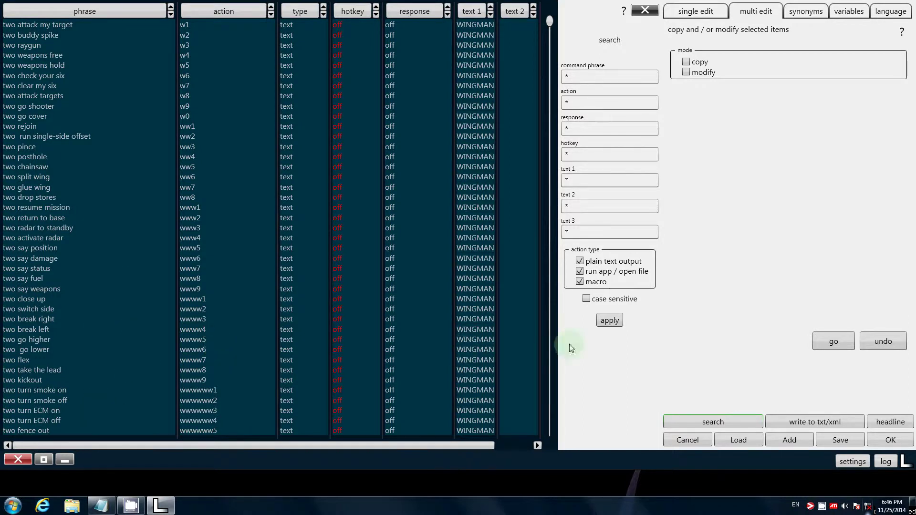
left_click(839, 12)
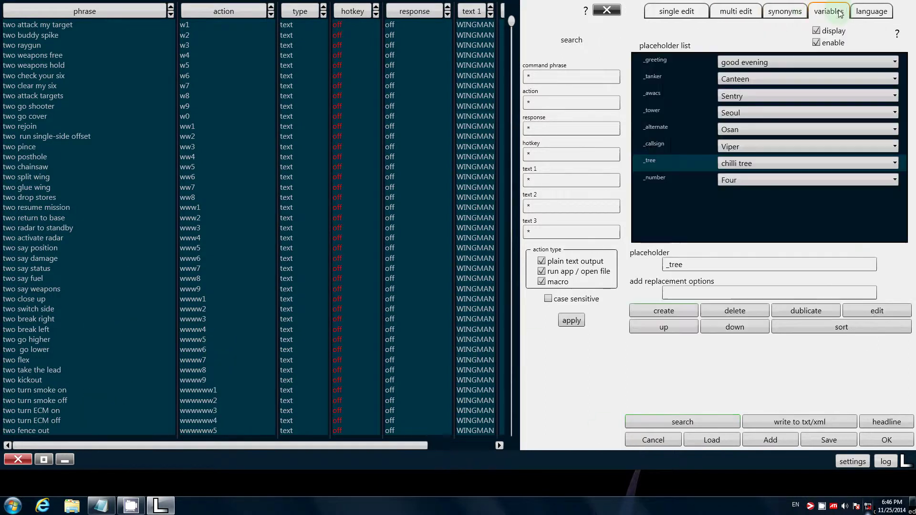
left_click(817, 32)
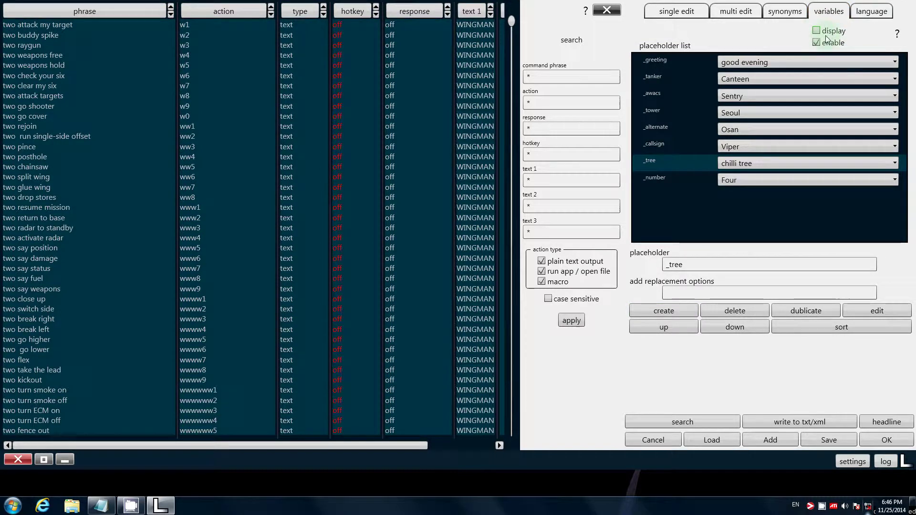
Examine the phrases written with raw placeholder names from the synonyms editor, leaving the synonym display off.
left_click(784, 11)
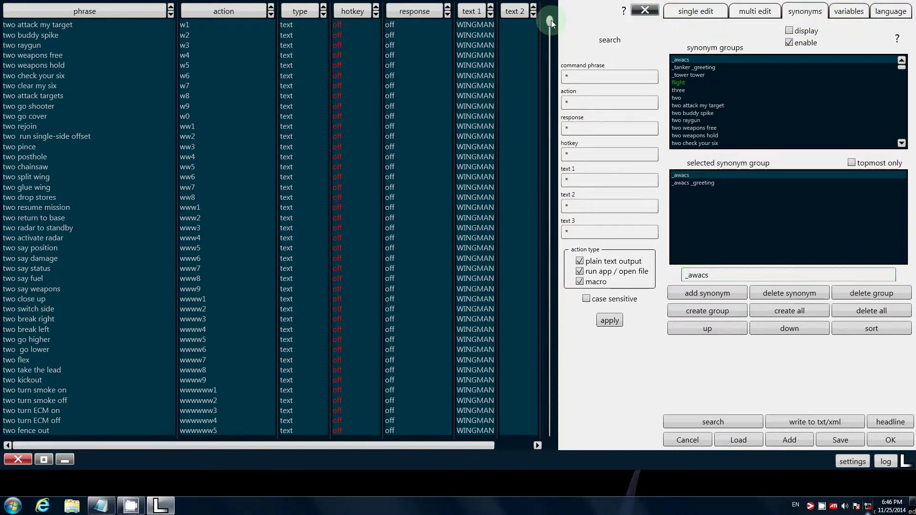
left_click_drag(551, 20, 184, 411)
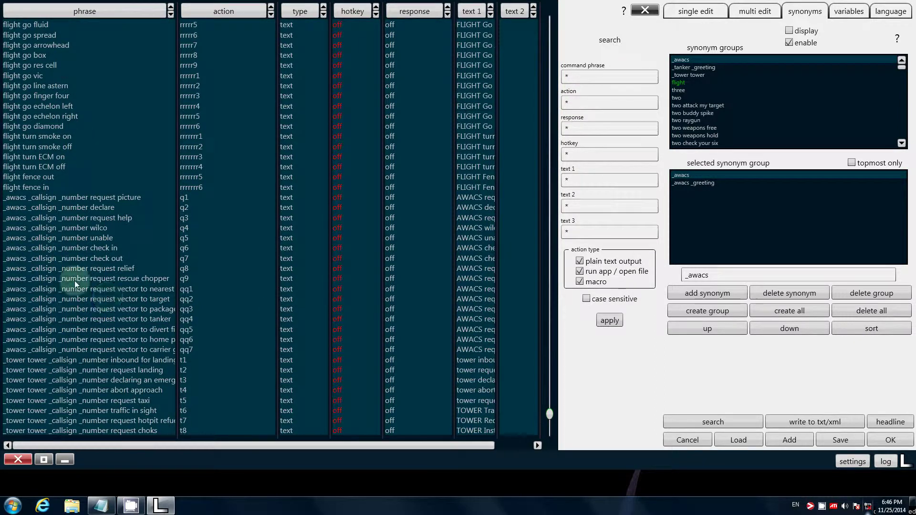
left_click(788, 31)
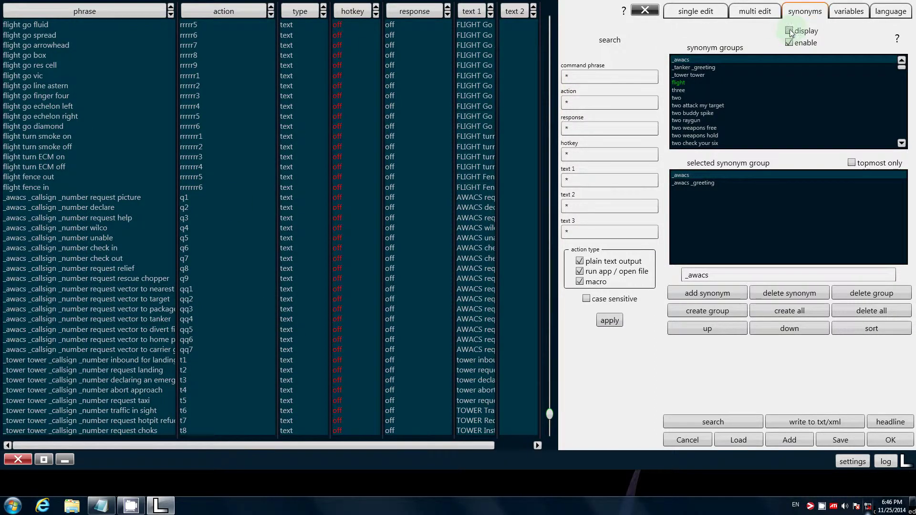
left_click(789, 32)
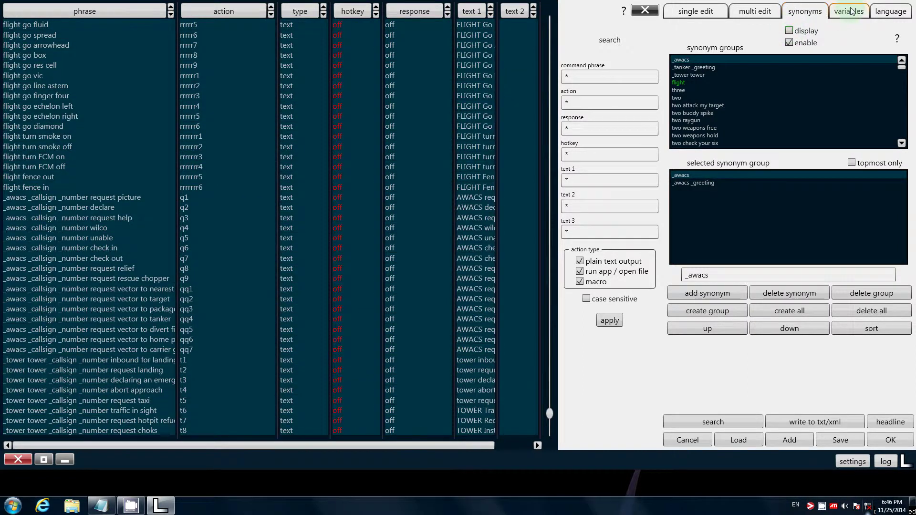
Compare the phrases with placeholder values displayed and with the raw placeholder names.
left_click(849, 11)
left_click(826, 33)
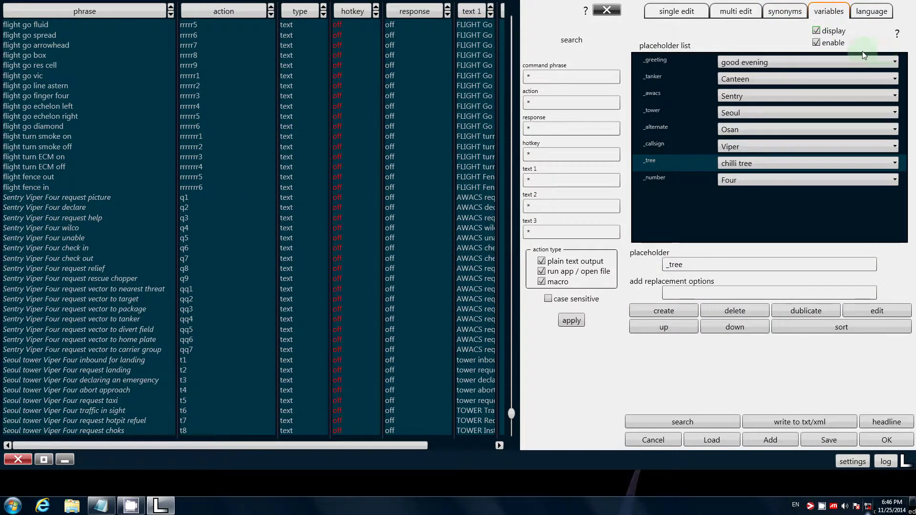
left_click(816, 30)
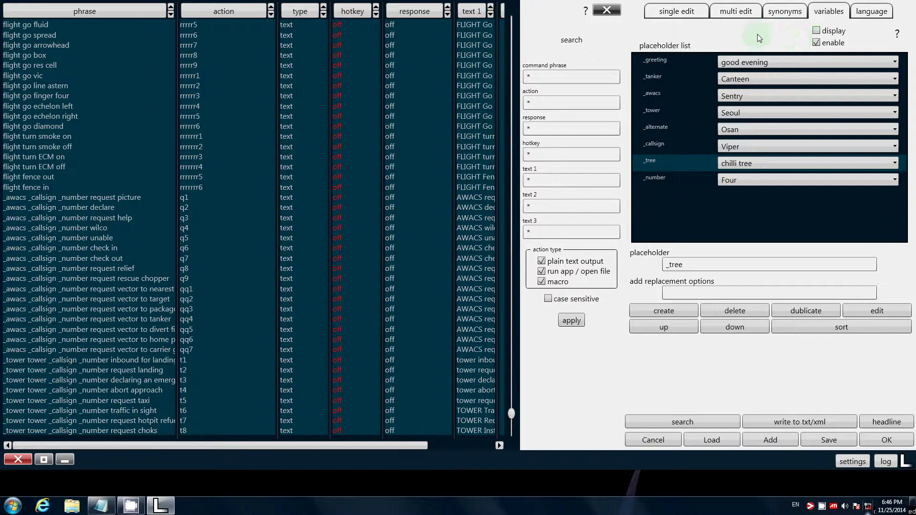
Return to the variables editor, turn on the display of placeholder values and review the AWACS and tower phrases.
right_click(466, 124)
left_click(655, 13)
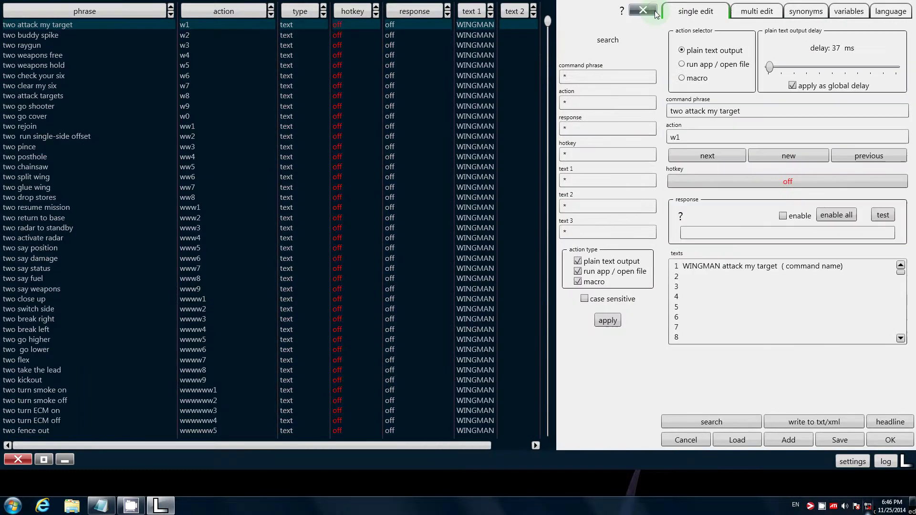
left_click(849, 11)
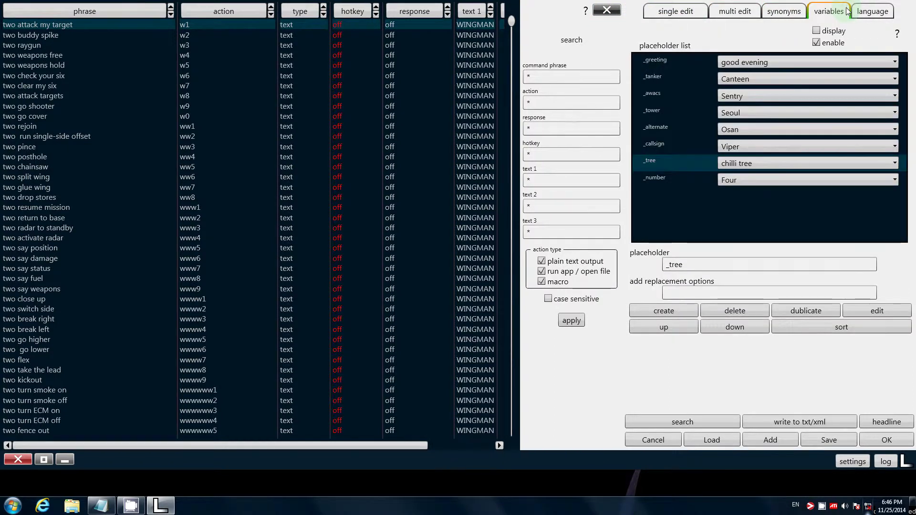
left_click_drag(511, 22, 511, 328)
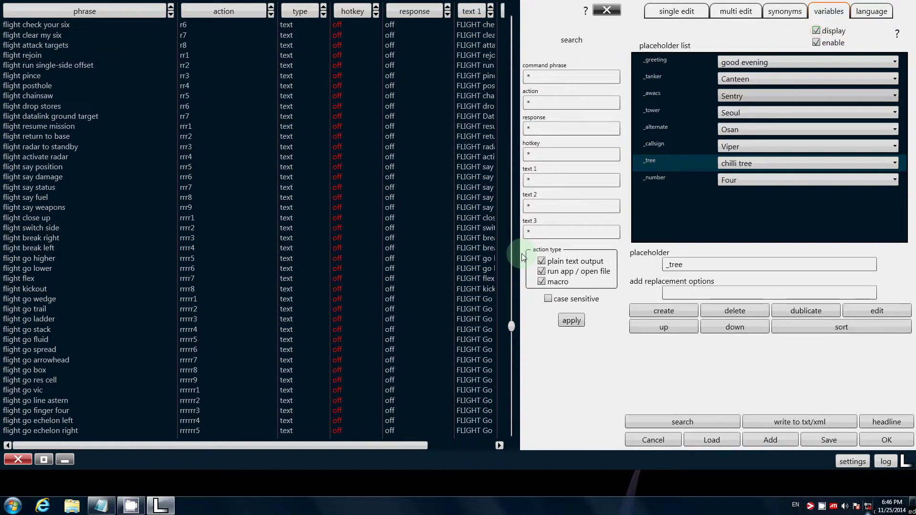
left_click_drag(511, 330, 511, 420)
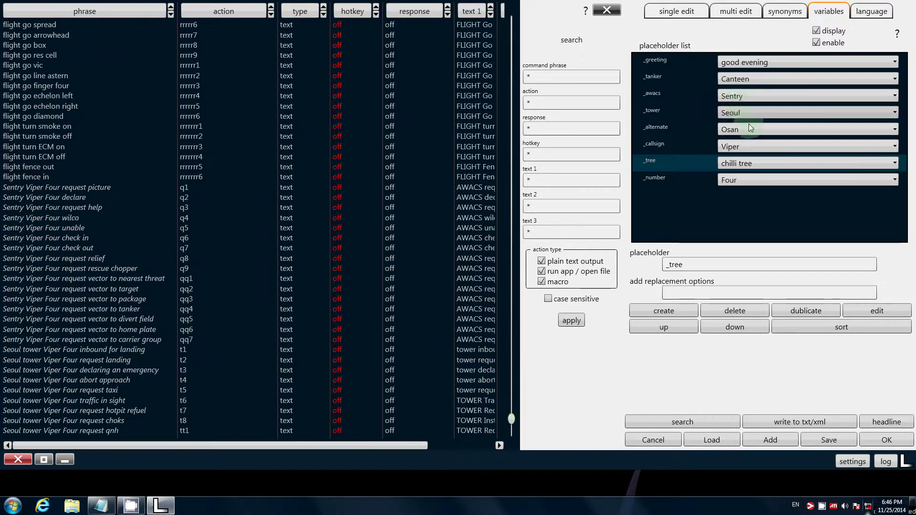
Display the synonyms in the phrase list, and widen the phrase column to review the full synonym phrases.
left_click(794, 14)
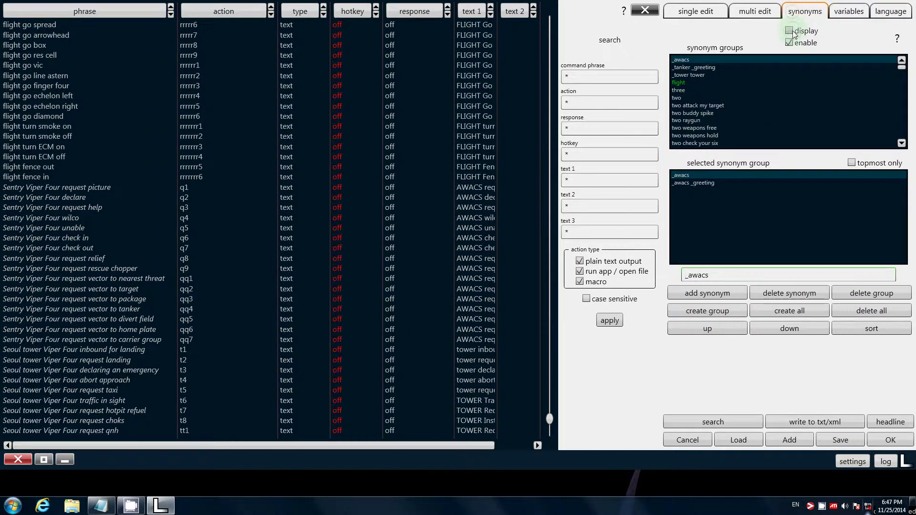
left_click_drag(544, 363, 539, 444)
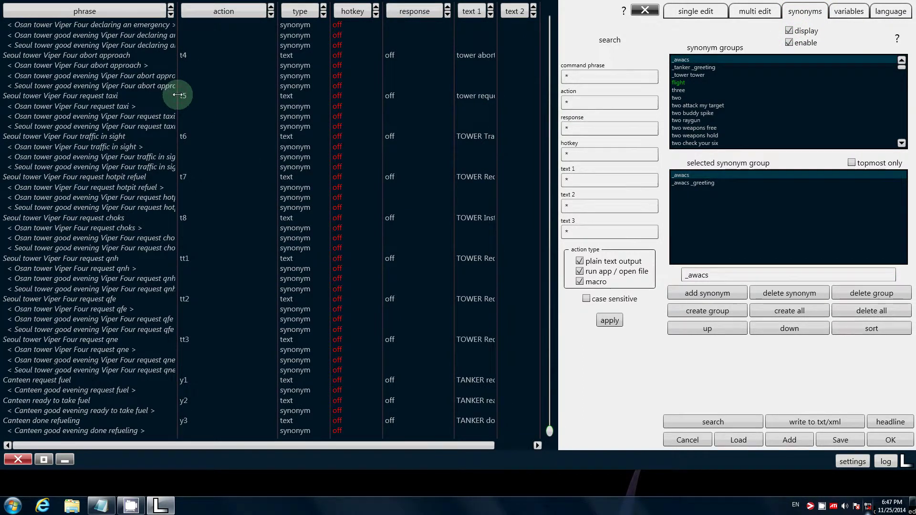
left_click_drag(178, 95, 332, 93)
scroll(203, 254, "up", 10)
scroll(202, 254, "up", 9)
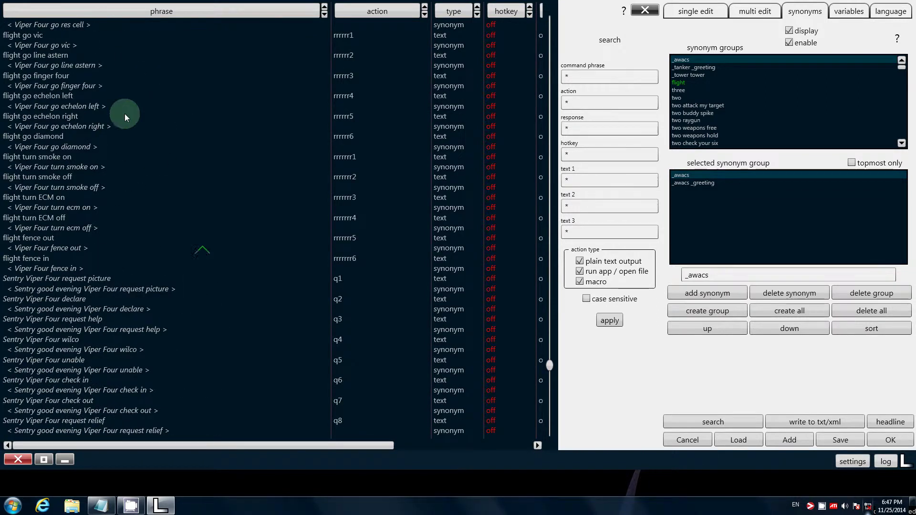
Check the file type options for exporting the command list, and cancel without saving a file.
left_click(791, 421)
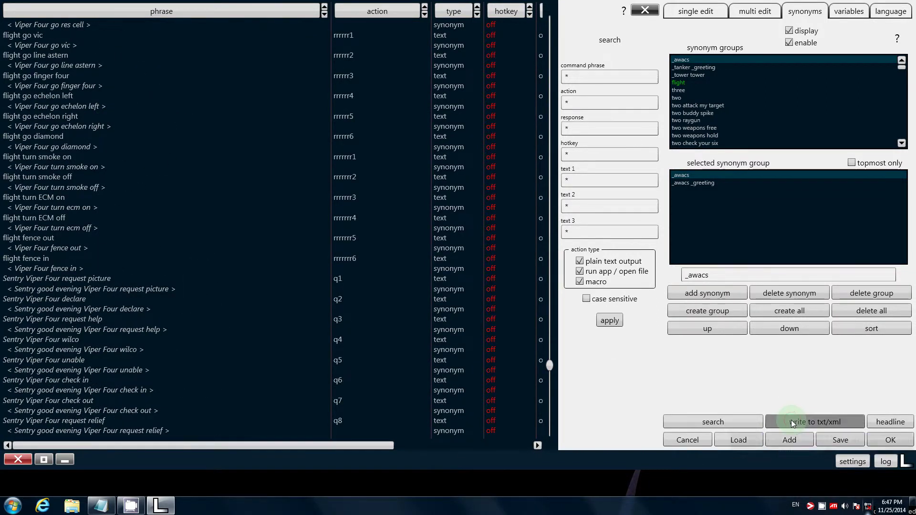
left_click(119, 393)
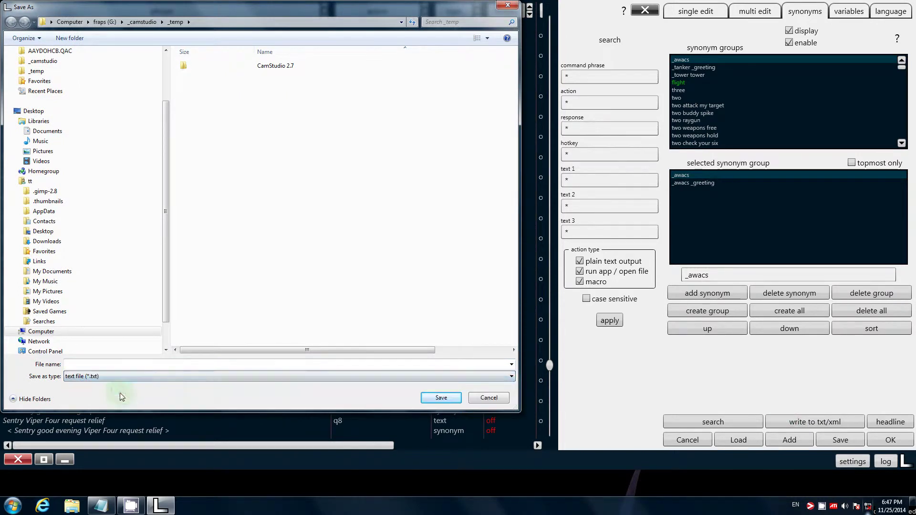
left_click(492, 401)
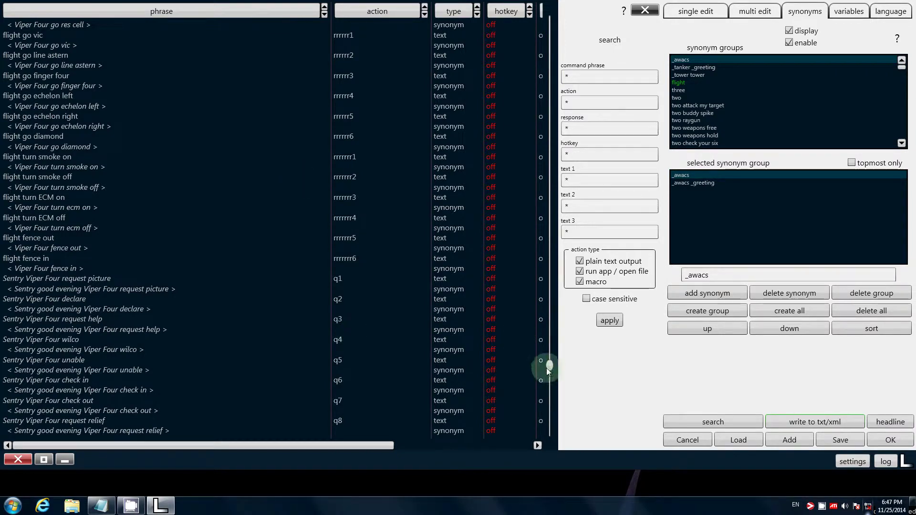
Review the tower and tanker phrases at the end of the list, and check the _tree placeholder's replacement options in the variables editor.
left_click_drag(549, 364, 557, 444)
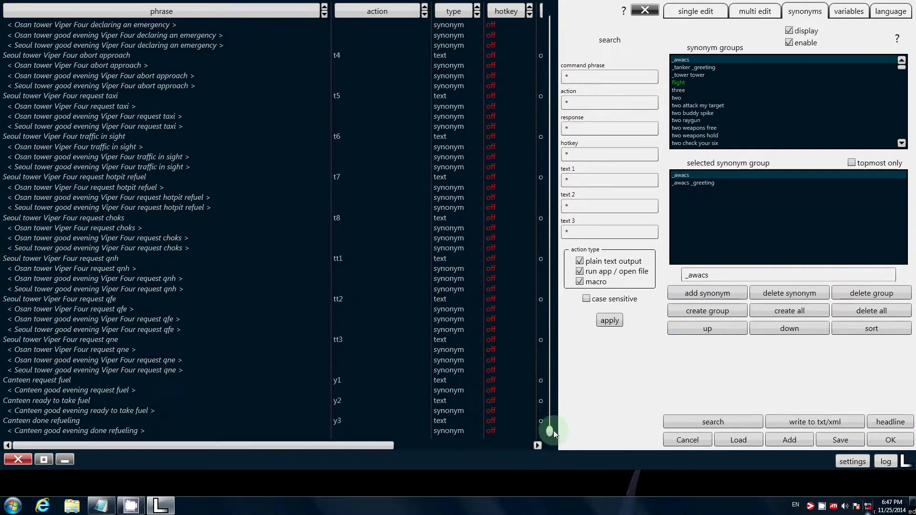
left_click(849, 12)
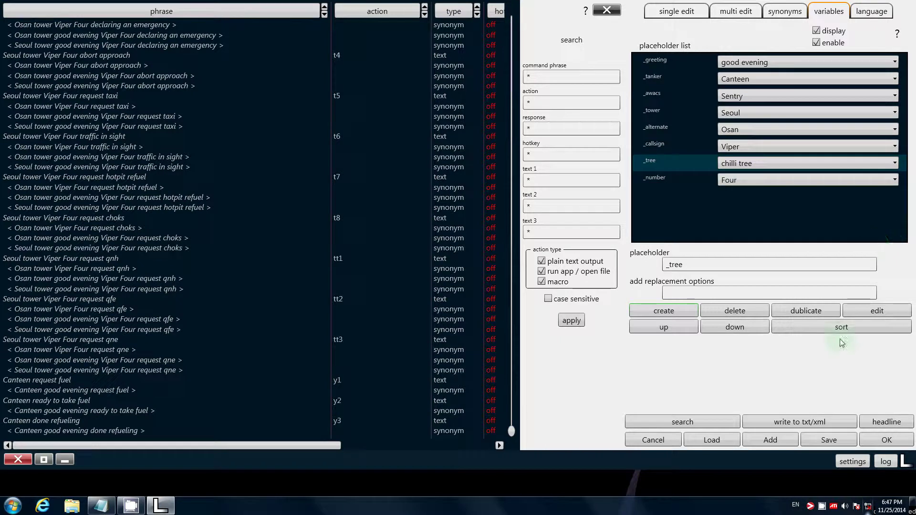
left_click(758, 165)
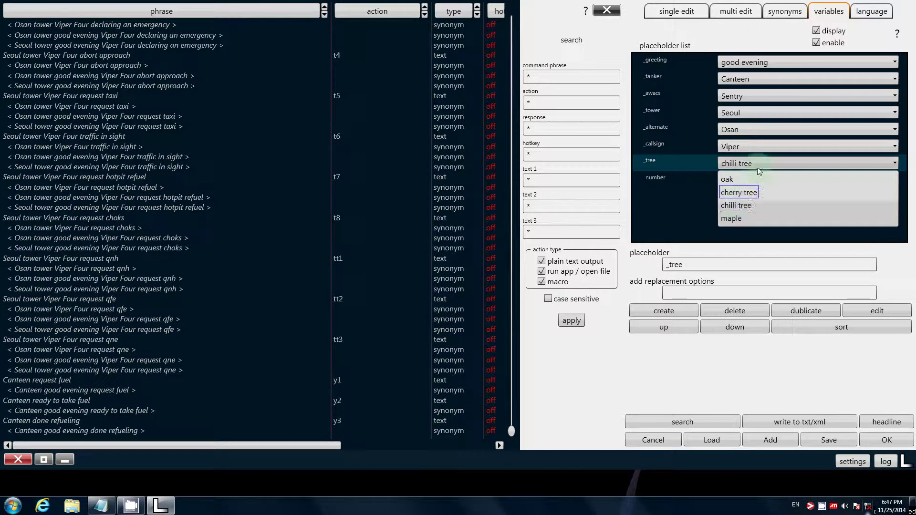
left_click(760, 162)
Add "sand" and "stone" as replacement options for the _tree placeholder, and check its option list.
left_click(712, 284)
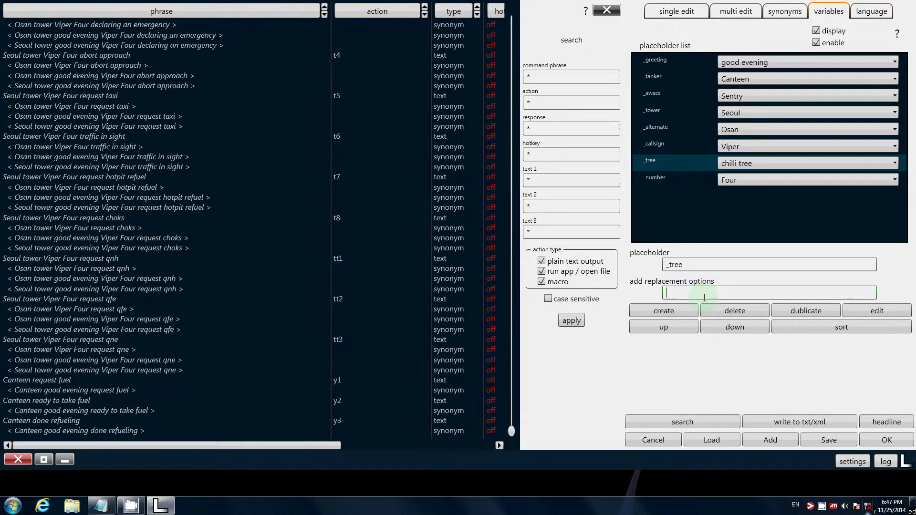
type("dsan")
key("BackSpace")
key("BackSpace")
key("BackSpace")
key("BackSpace")
type("sandstone")
left_click(717, 310)
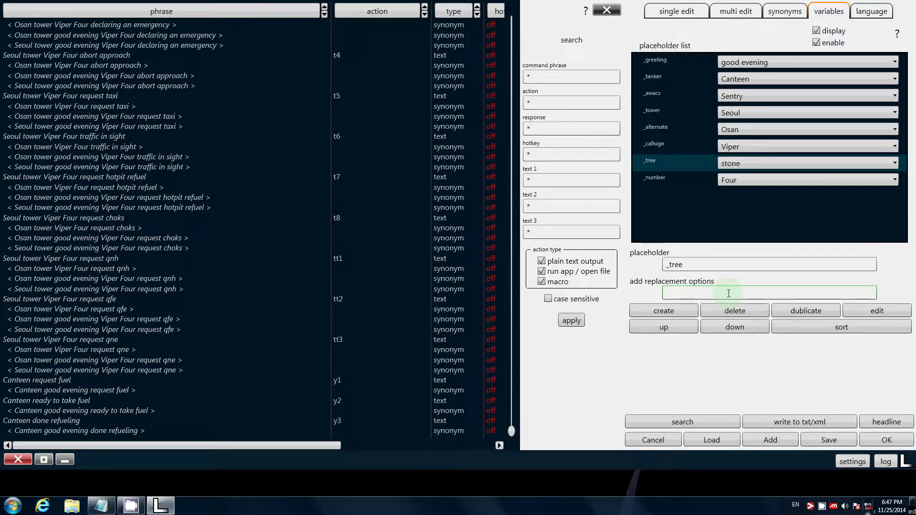
left_click(779, 165)
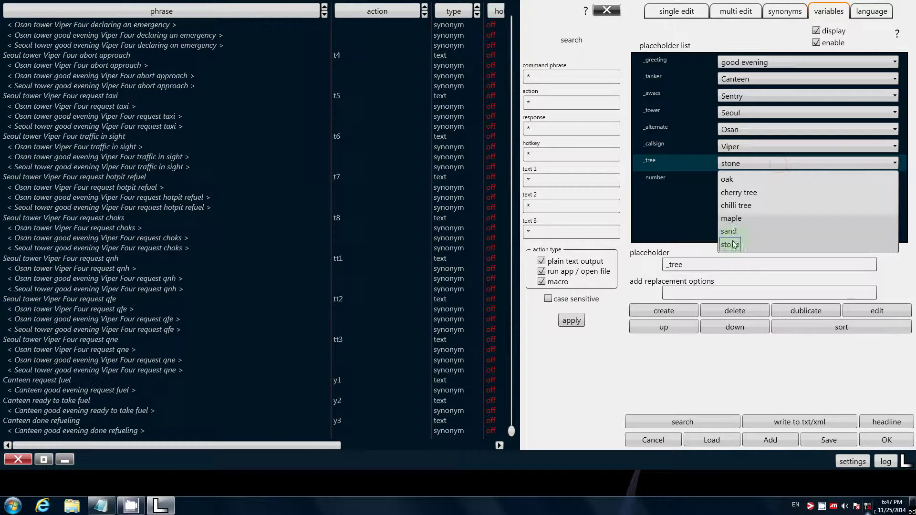
left_click(727, 163)
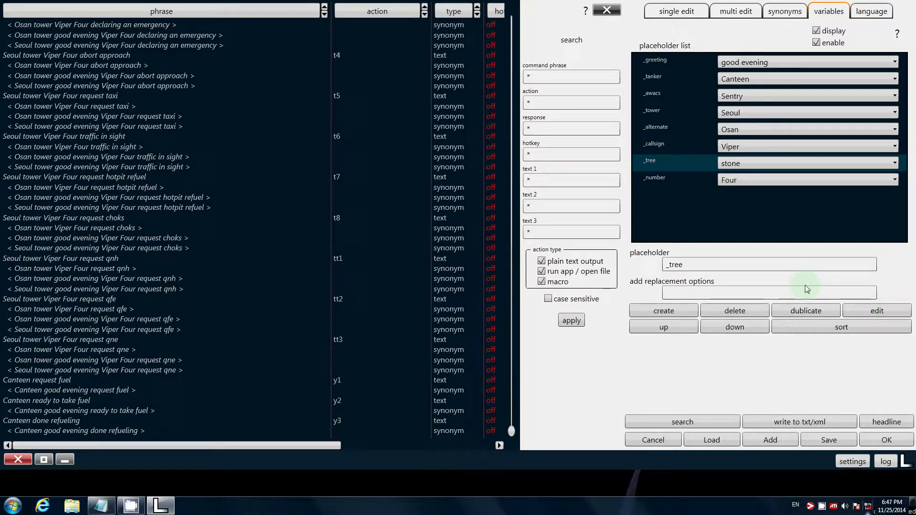
Sort the _tree replacement options alphabetically, and move "stone" to the start of the option list.
left_click(876, 310)
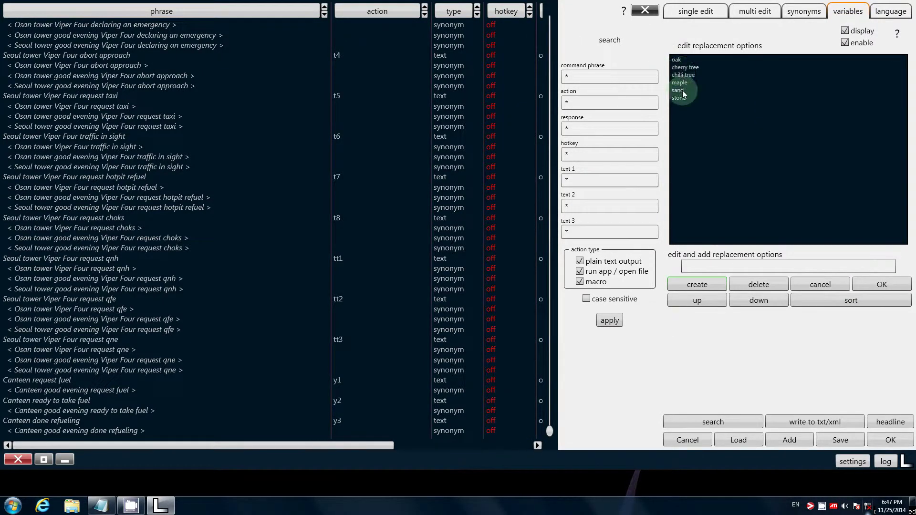
left_click(862, 303)
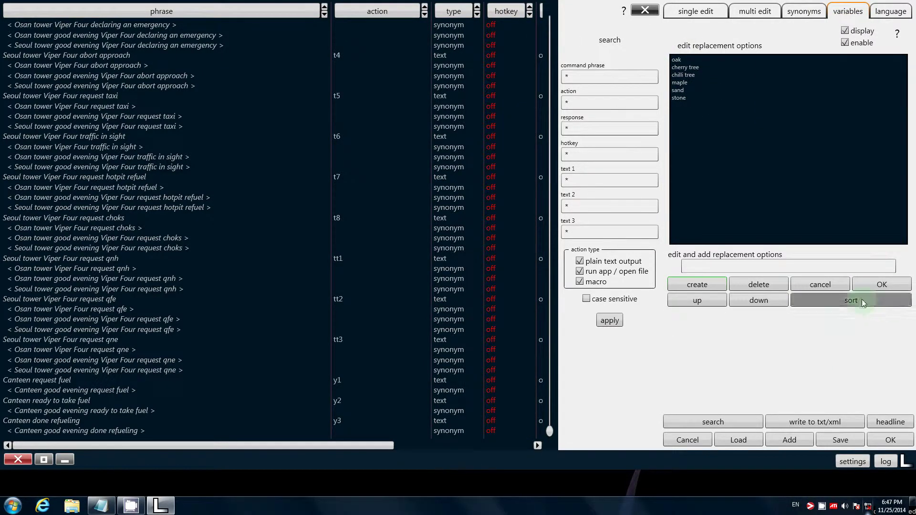
left_click(679, 98)
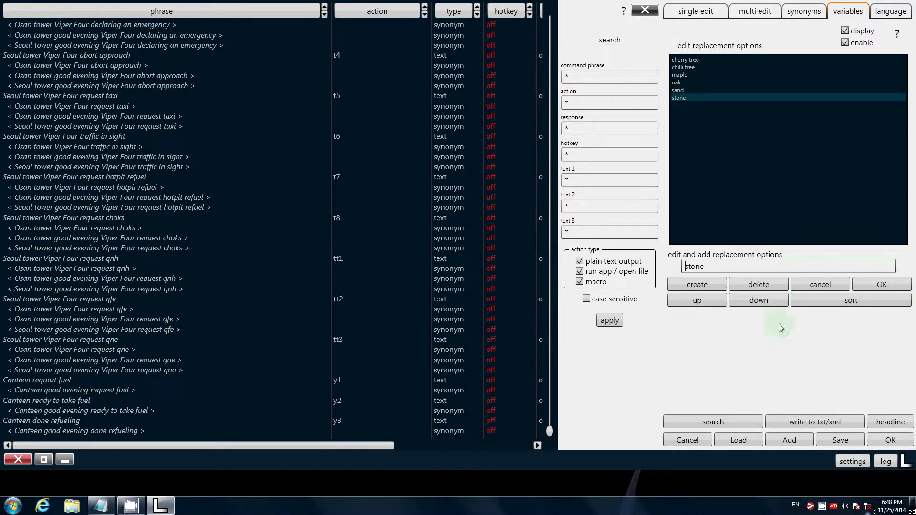
left_click(692, 301)
left_click(693, 300)
left_click(693, 301)
left_click(881, 284)
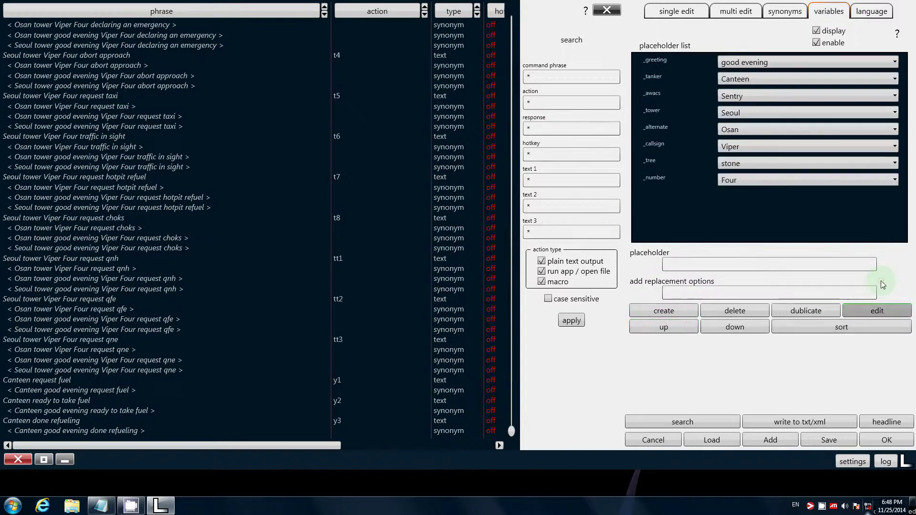
left_click(742, 163)
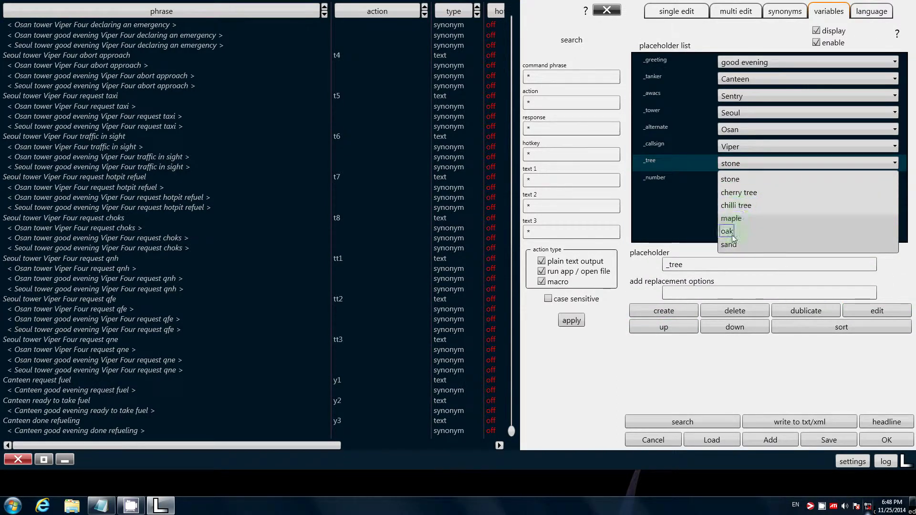
left_click(743, 166)
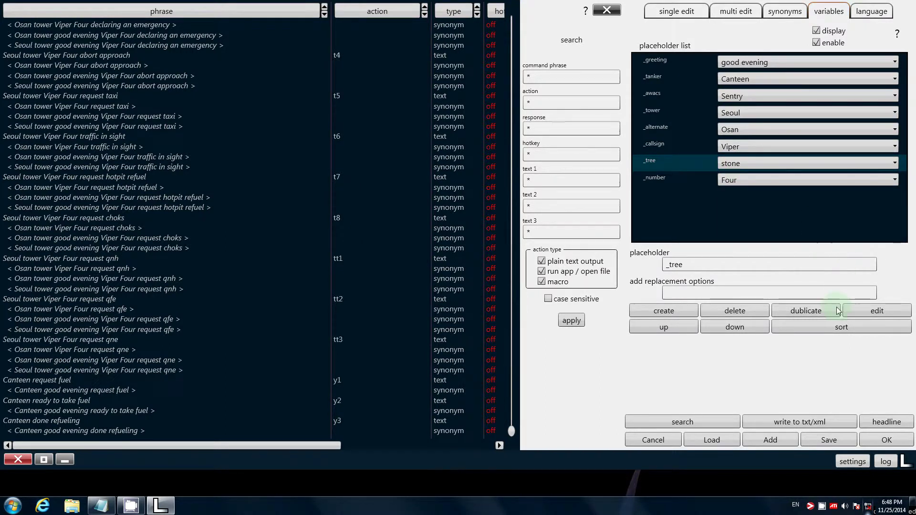
Sort the placeholder list alphabetically, and move _tree to the first place.
left_click(784, 327)
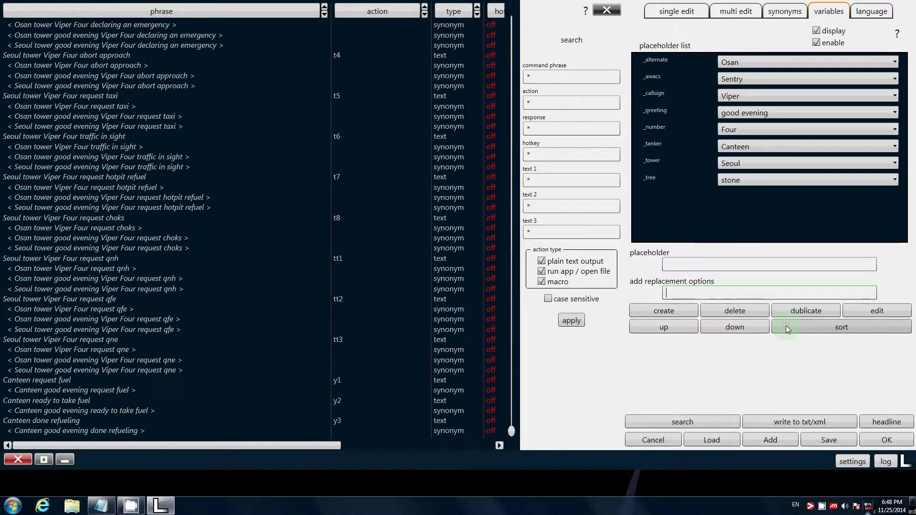
left_click(651, 178)
left_click(677, 329)
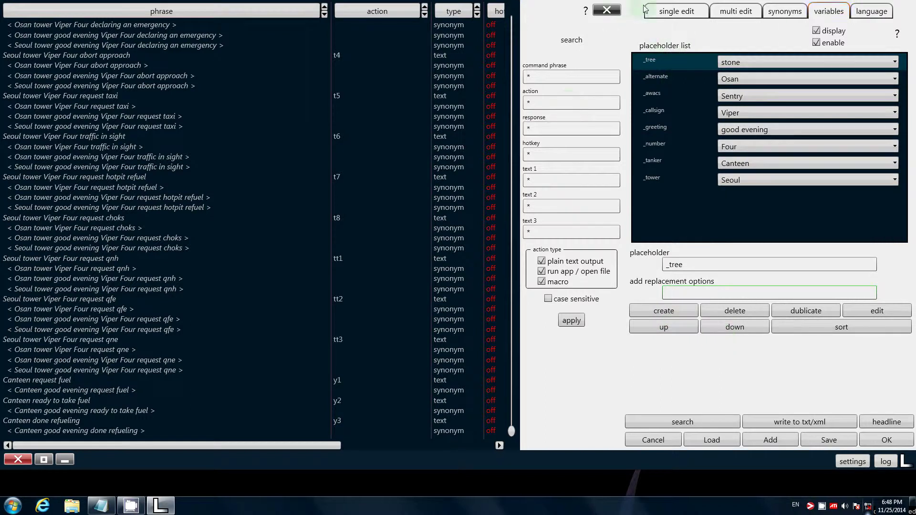
Turn off the display of placeholder values and synonyms in the phrase list, and return to the single-command editor.
left_click(815, 30)
left_click(795, 12)
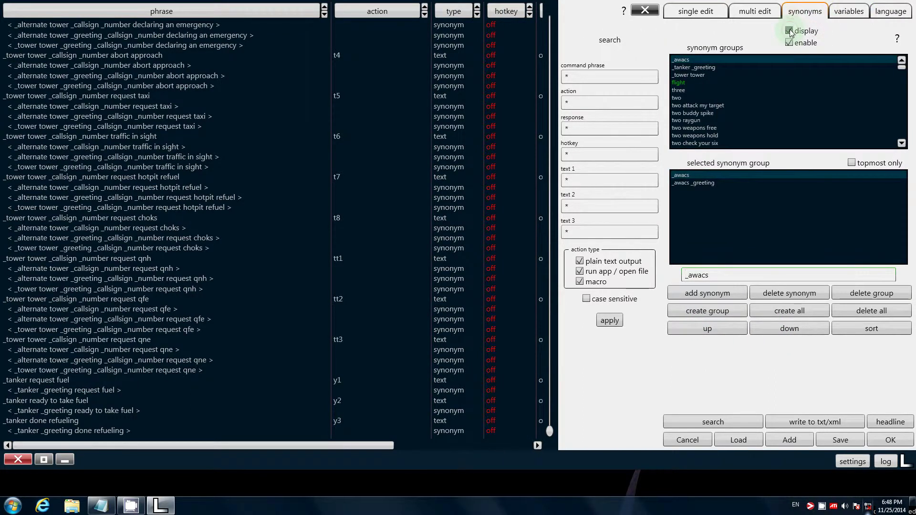
left_click(789, 31)
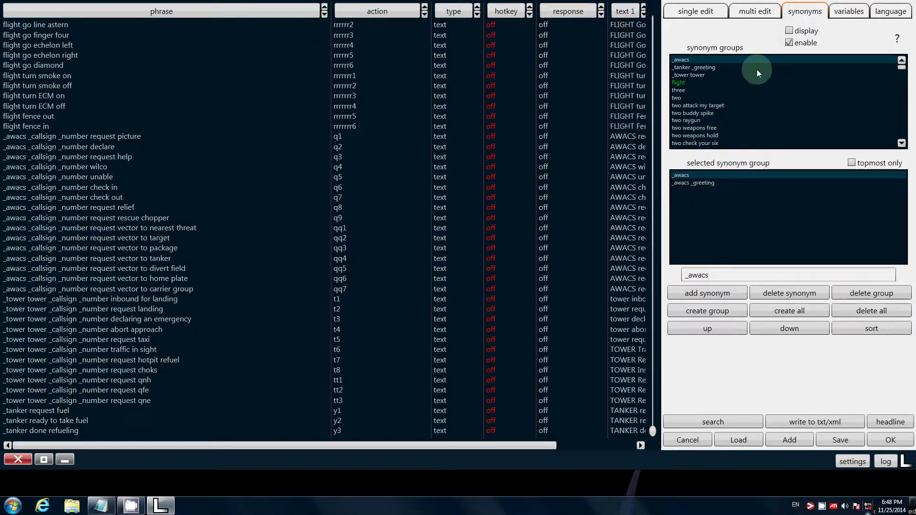
left_click(696, 13)
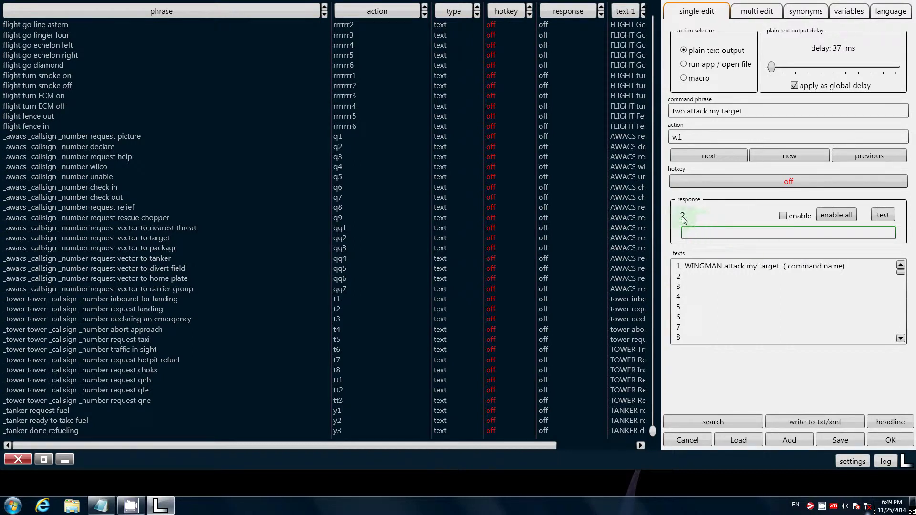
left_click(821, 505)
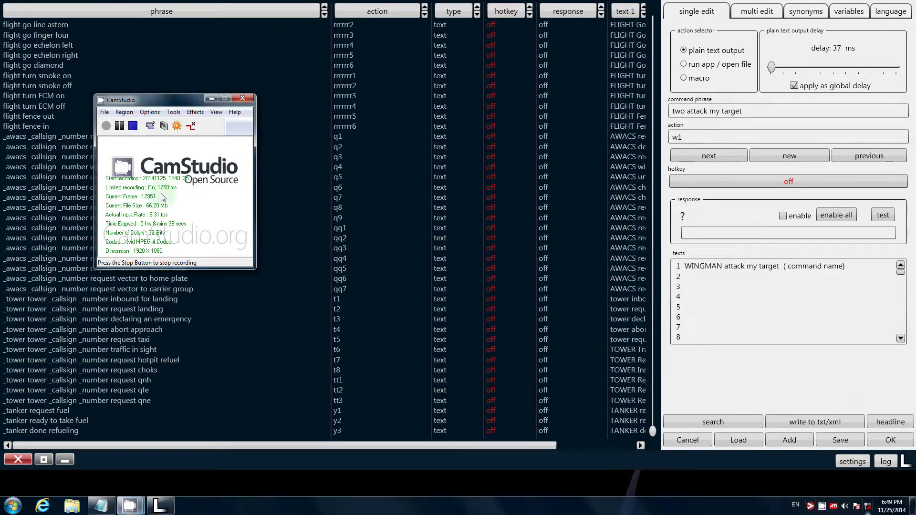